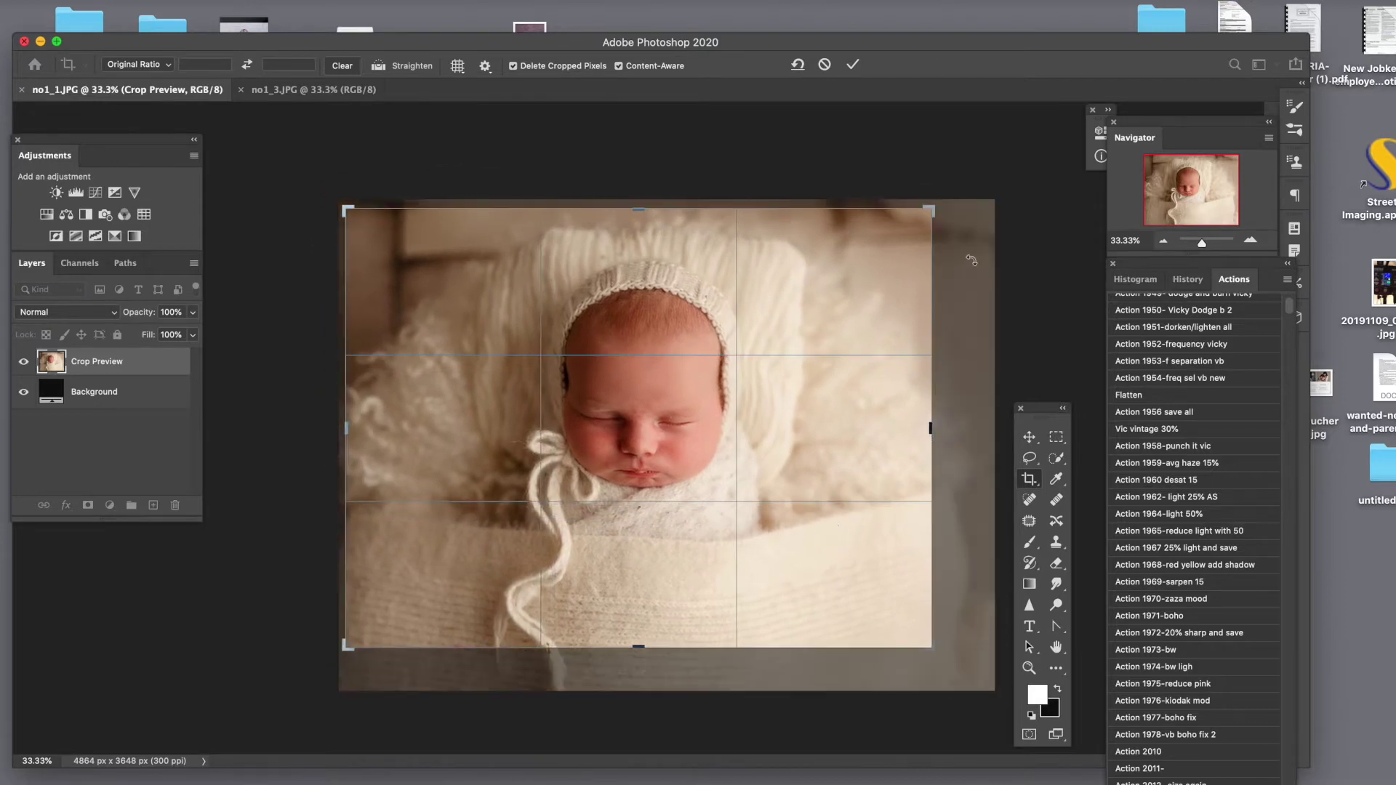
Step: Straighten the photo by rotating it slightly counterclockwise within the crop frame, and apply the crop
drag(973, 237, 972, 228)
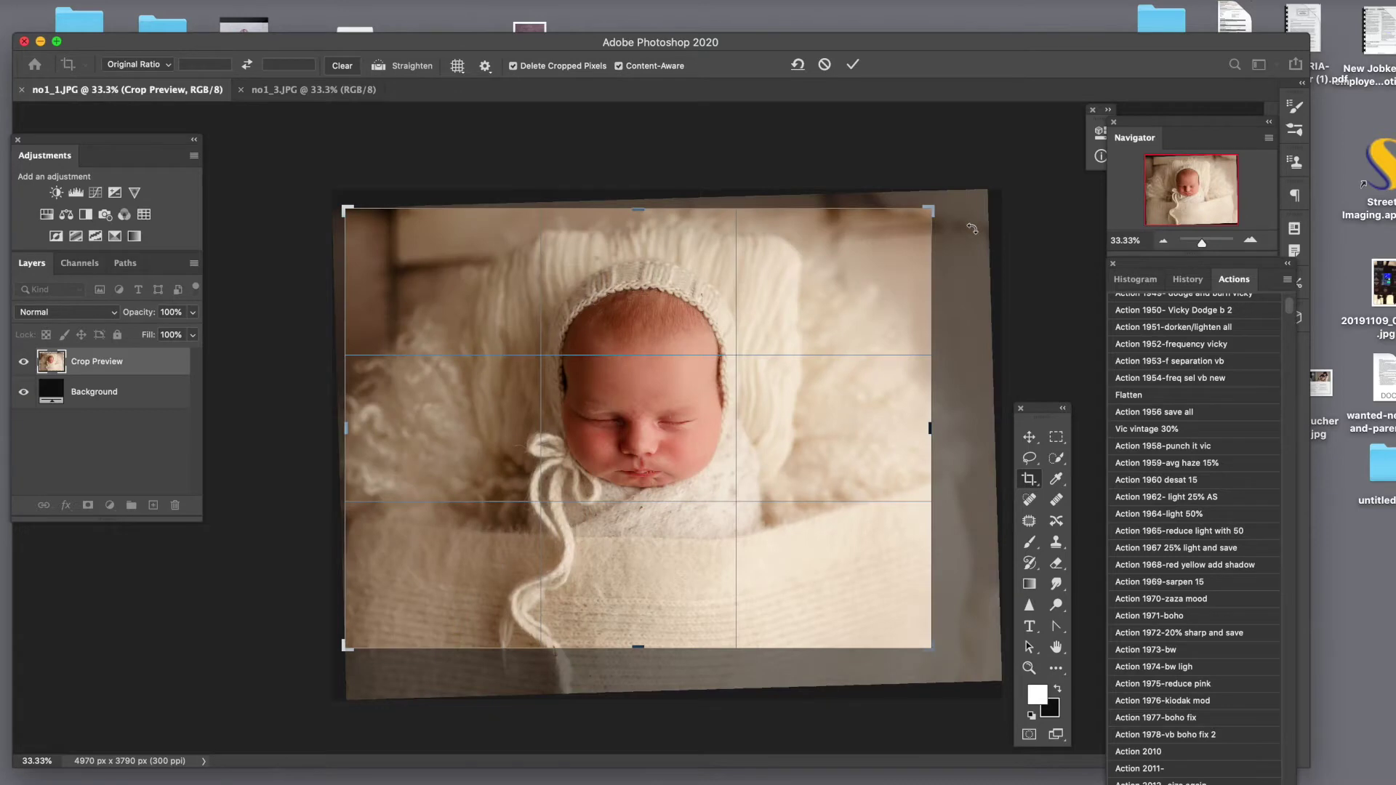
key(Return)
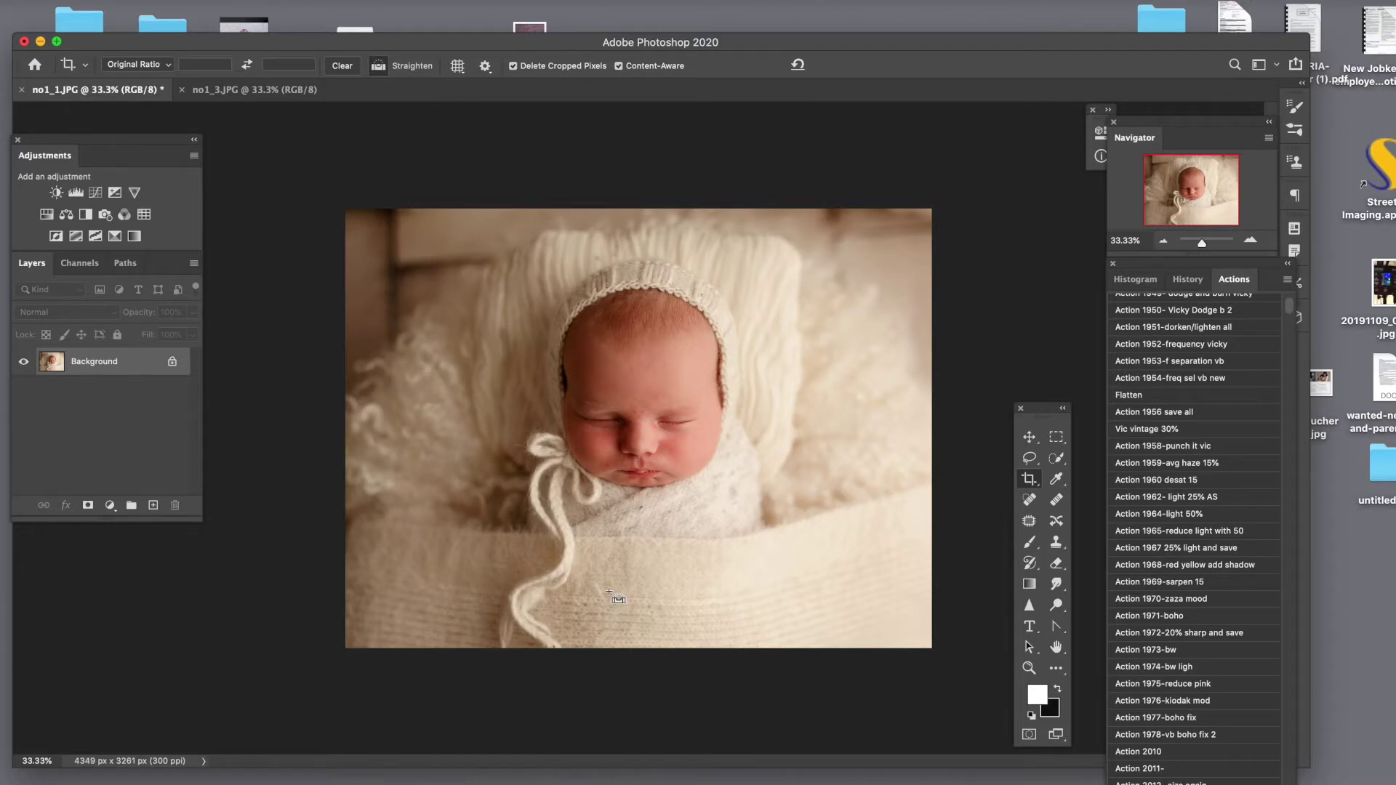
key(super)
click(88, 506)
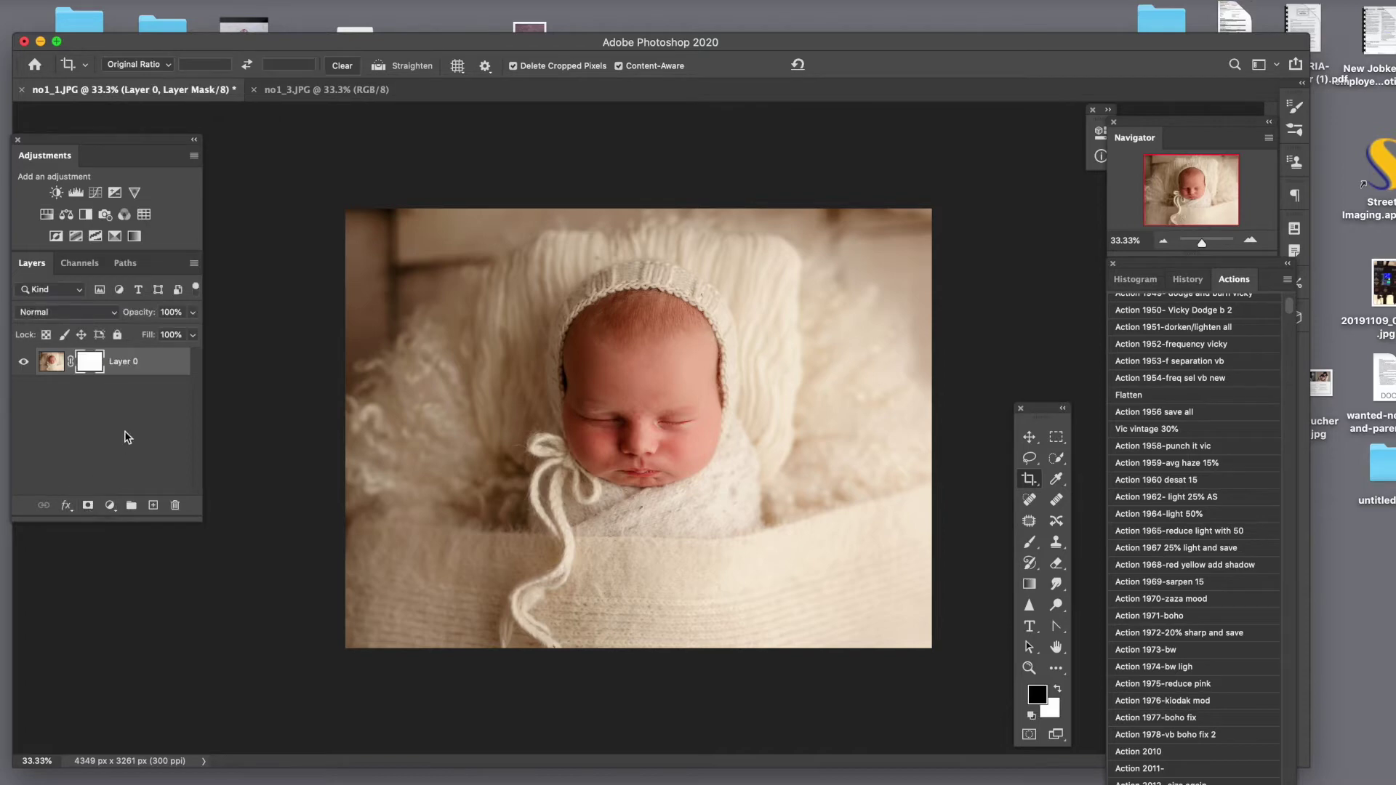
key(super+z)
Step: Duplicate the background layer and push the blanket's upper edge slightly with an 800 brush in Liquify
key(super+j)
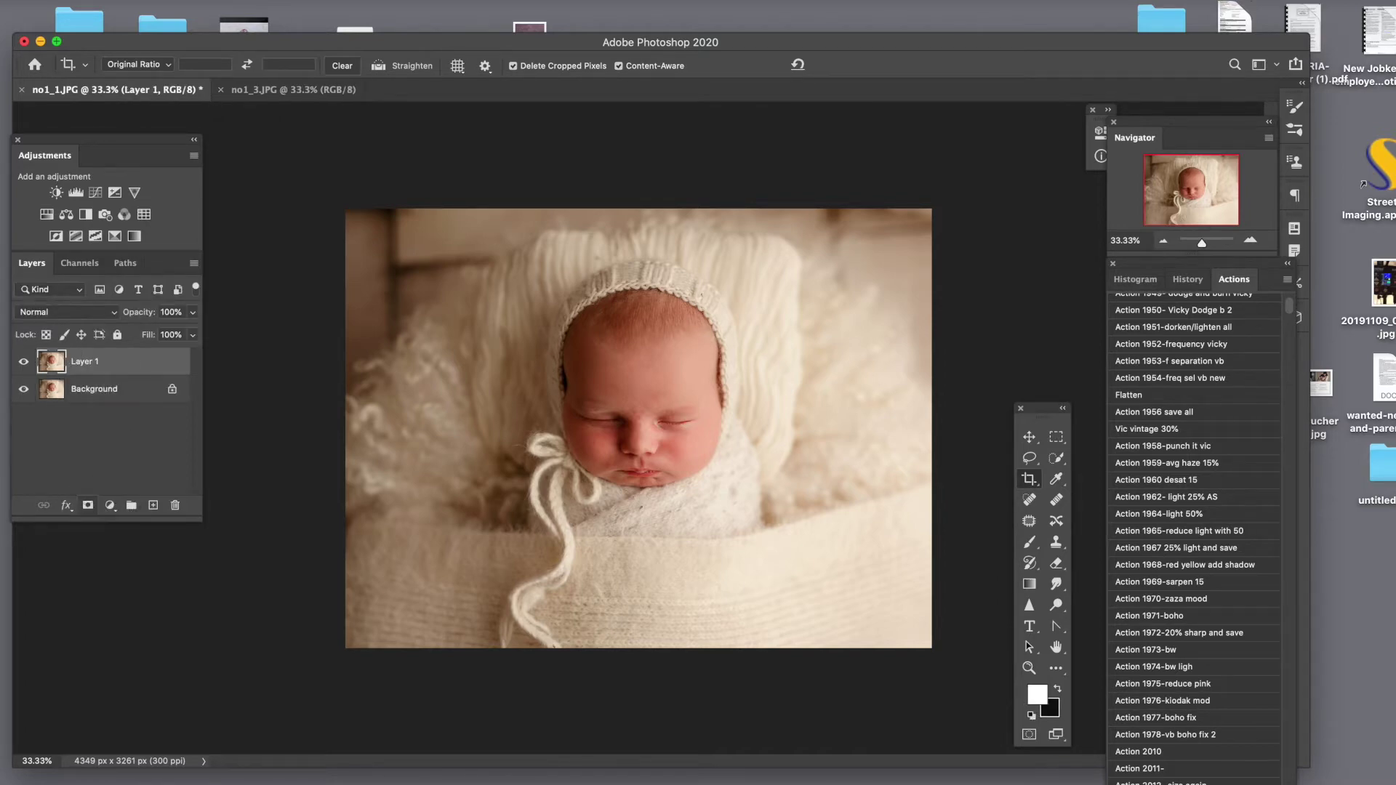
key(shift+super+x)
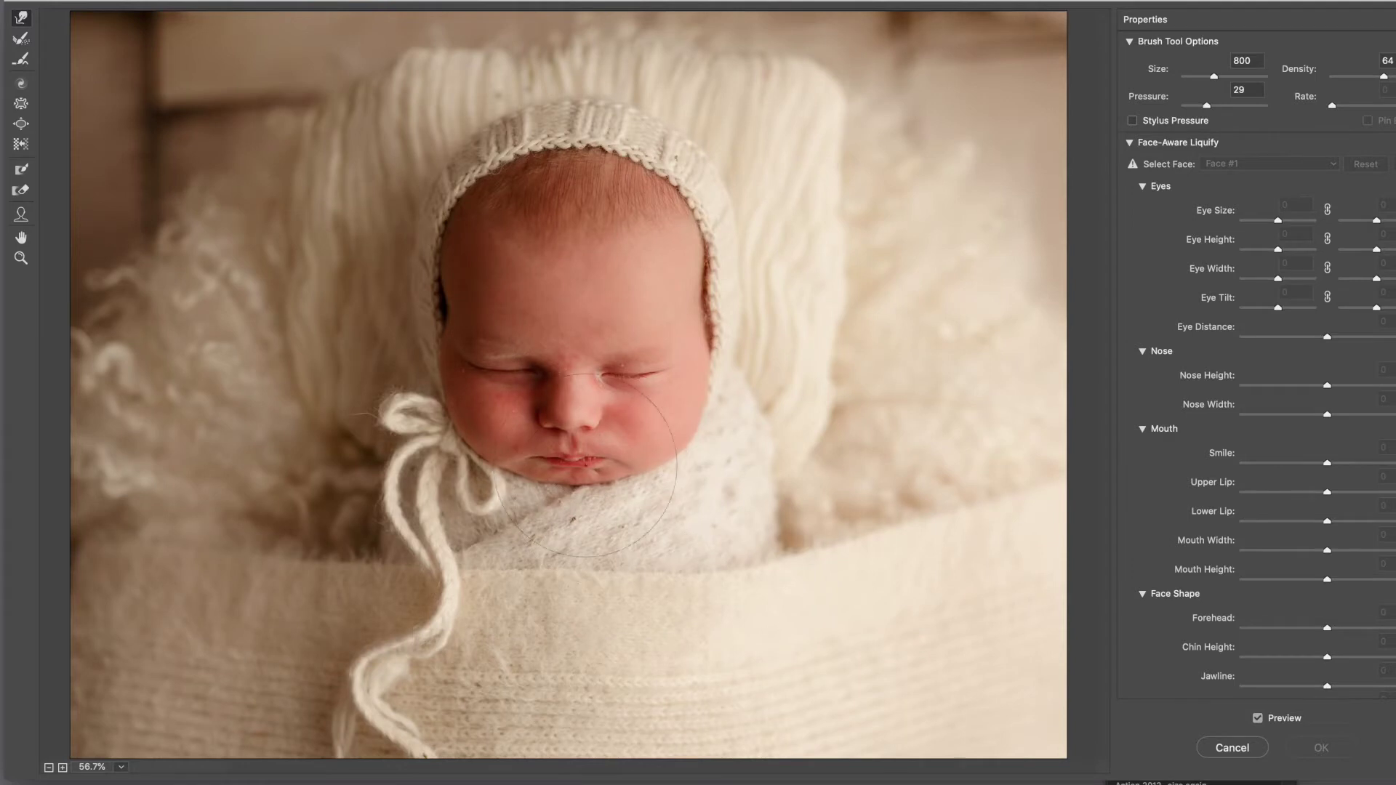
mouse_move(684, 552)
mouse_down()
mouse_move(723, 587)
mouse_move(716, 603)
mouse_up()
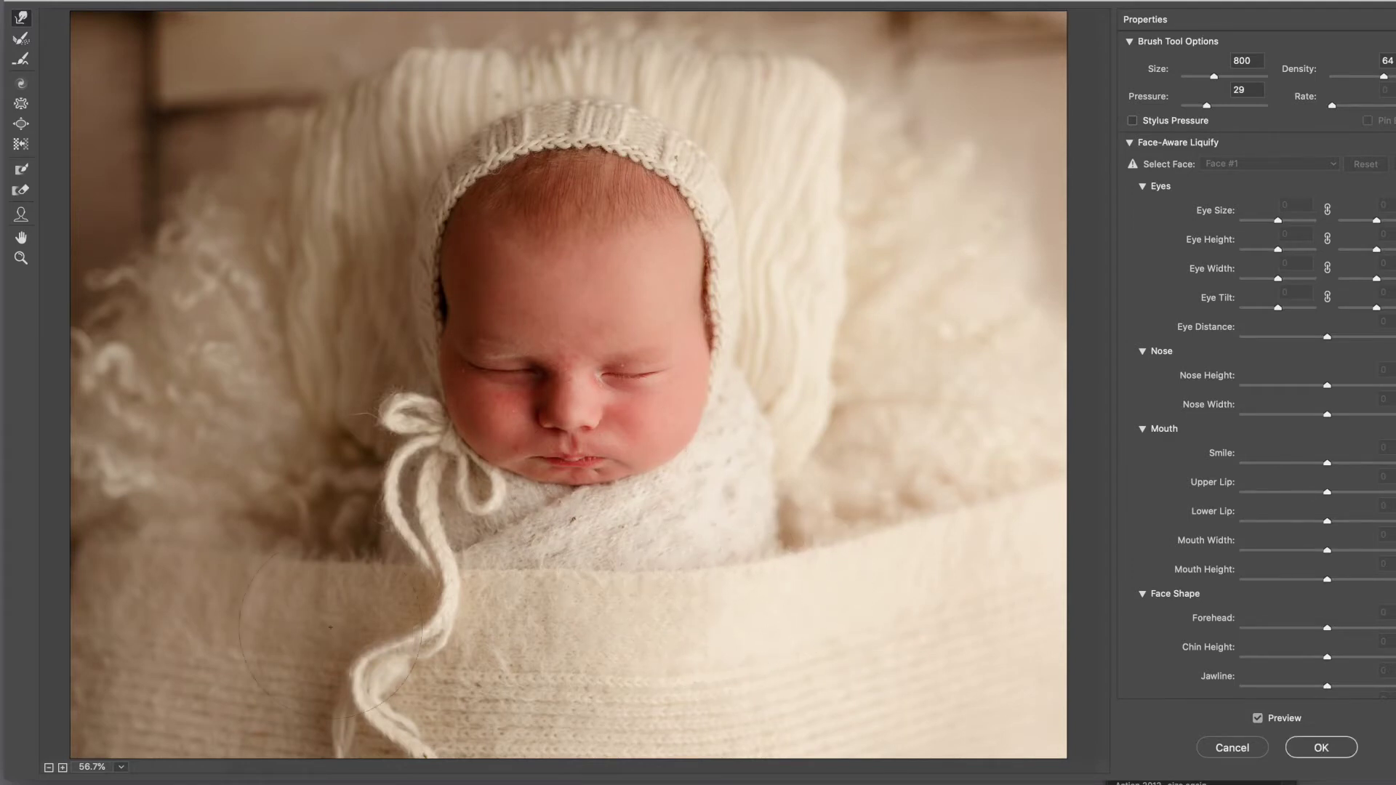
Step: Adjust the Liquify brush size and nudge the wrap beside the baby's cheek inward
key(bracketright)
key(bracketright)
key(bracketright)
key(bracketright)
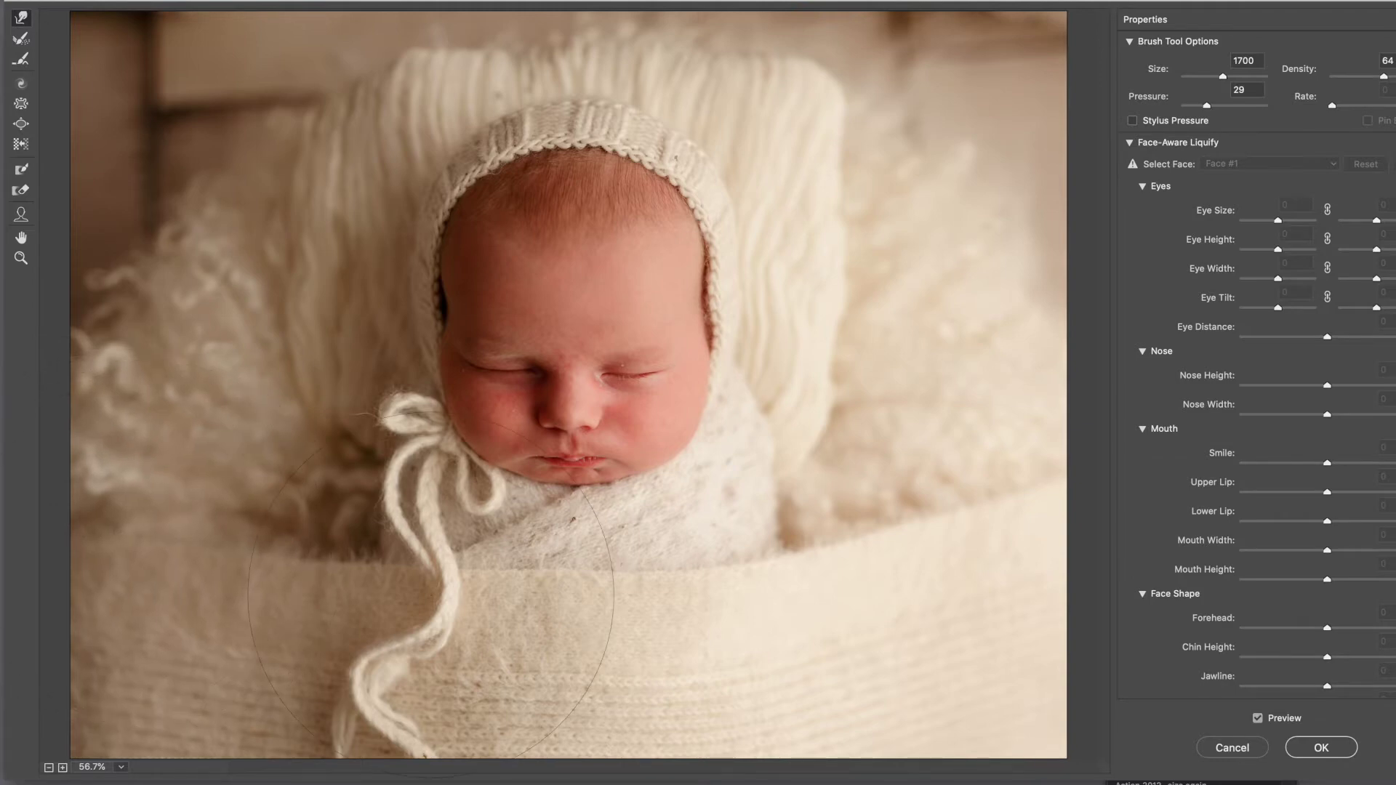
key(bracketleft)
key(bracketleft)
key(bracketleft)
key(bracketleft)
key(bracketleft)
key(bracketleft)
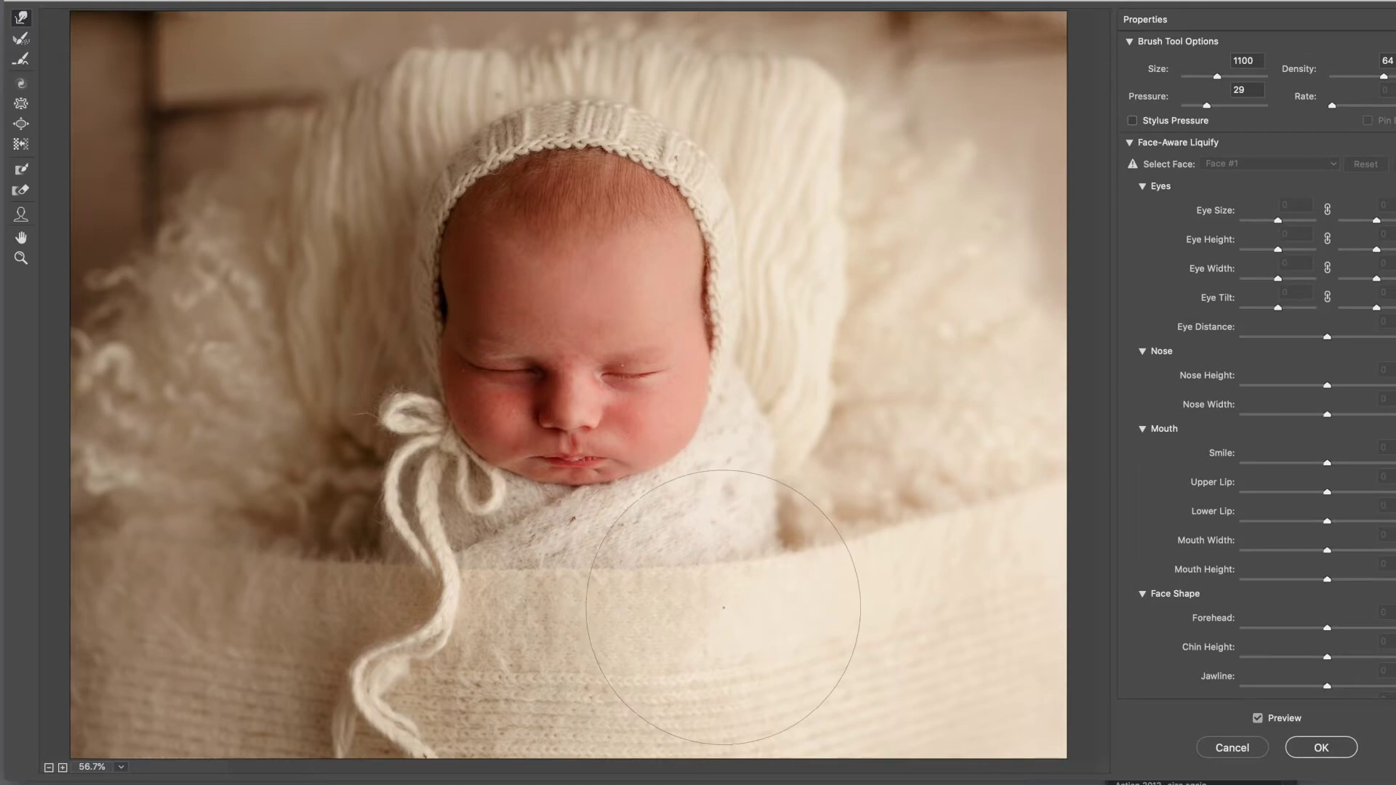
key(bracketleft)
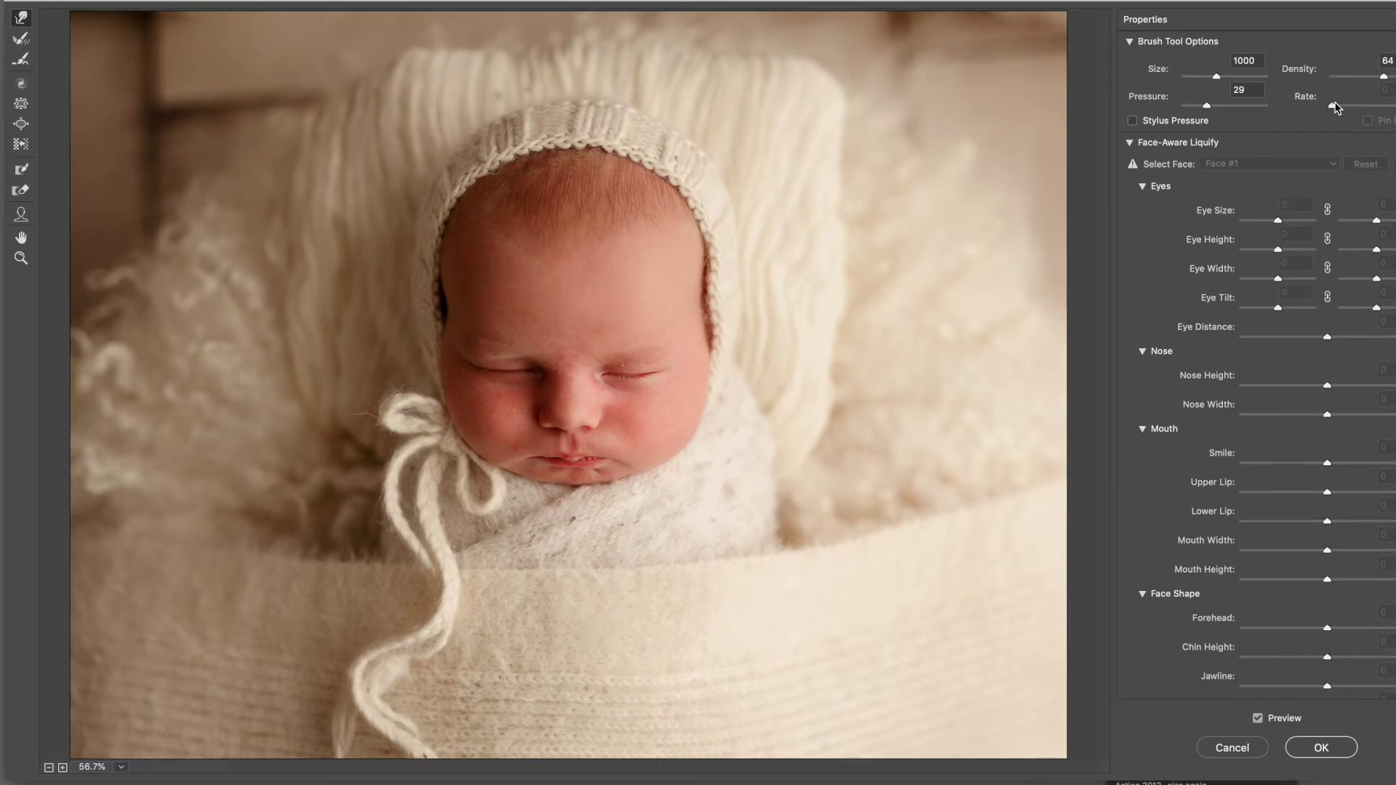
key(bracketleft)
key(bracketleft)
key(bracketleft)
key(bracketleft)
key(bracketleft)
drag(788, 422, 727, 393)
Step: Refine the baby's chin with a smaller Liquify brush, reducing it to 175, and apply the filter
key(bracketleft)
key(bracketleft)
key(bracketleft)
key(bracketleft)
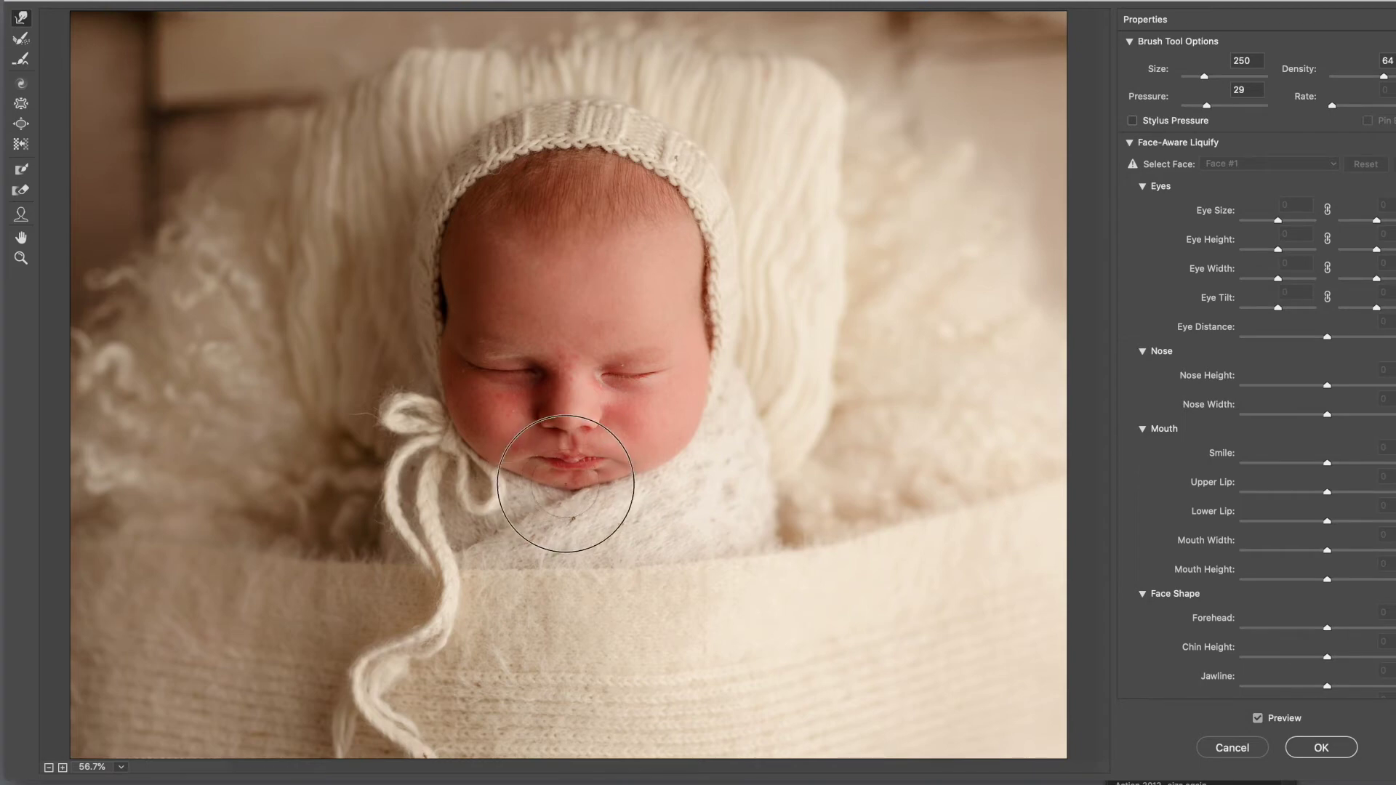
key(bracketleft)
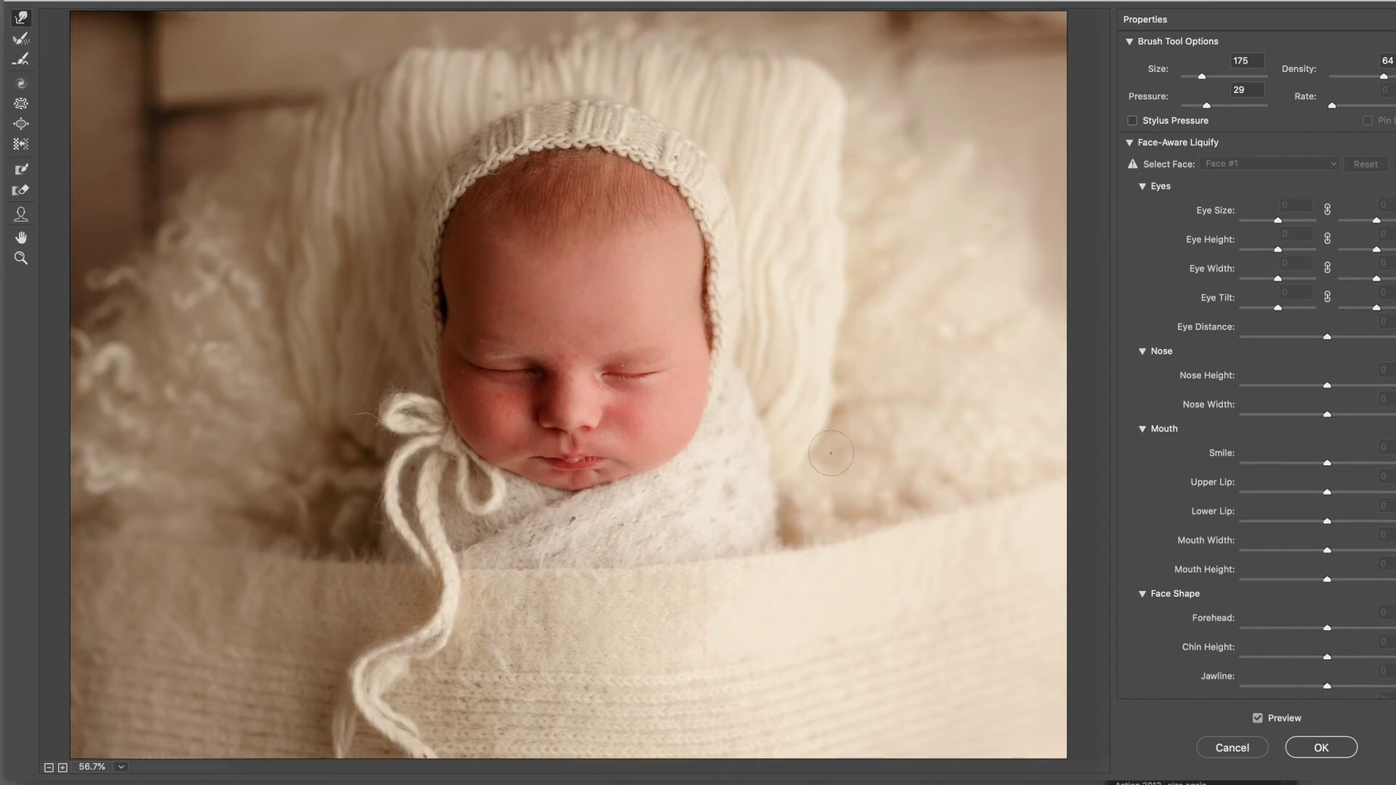
click(1321, 748)
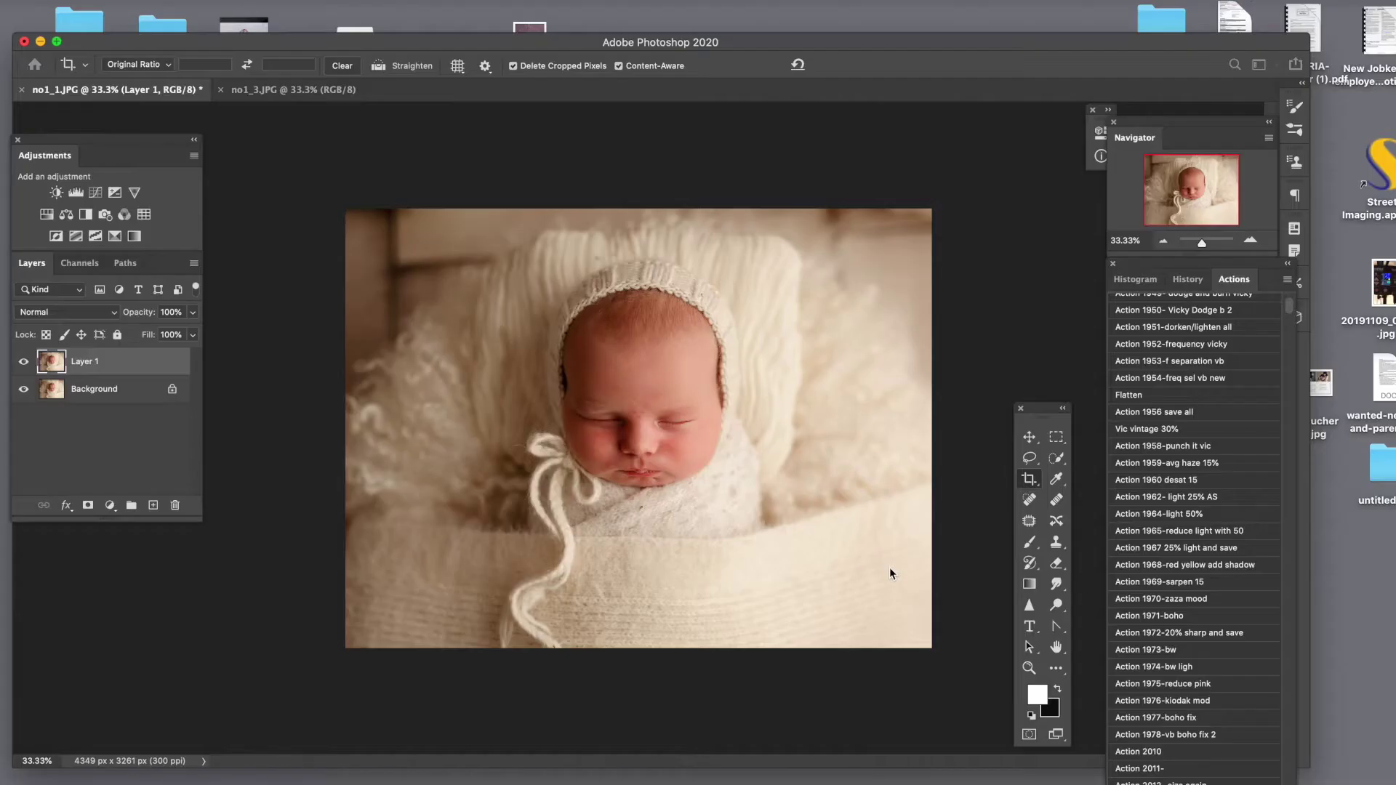
key(XF86AudioMute)
key(XF86AudioRaiseVolume)
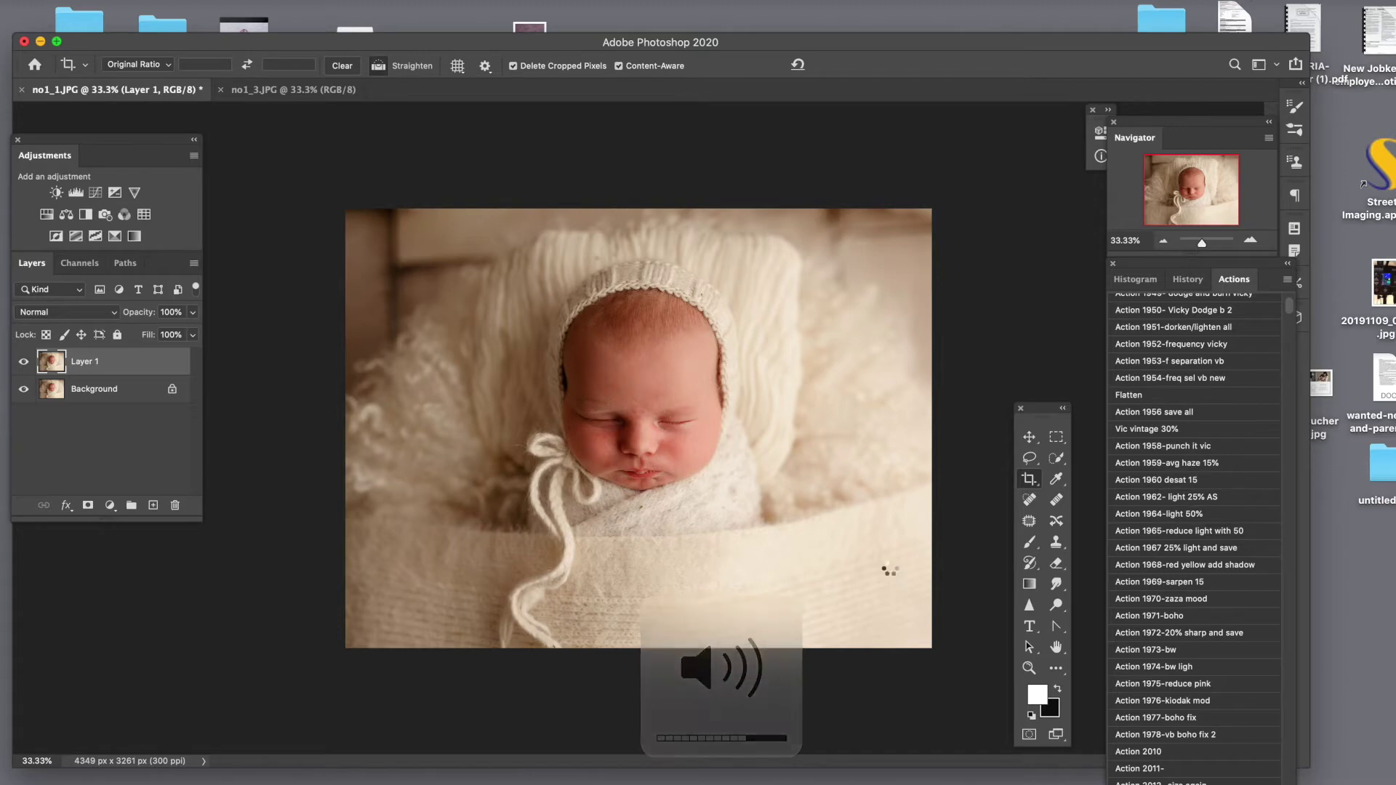
Step: Merge the liquified layer into the background and run the Beauty blender action, dismissing its message
key(super+e)
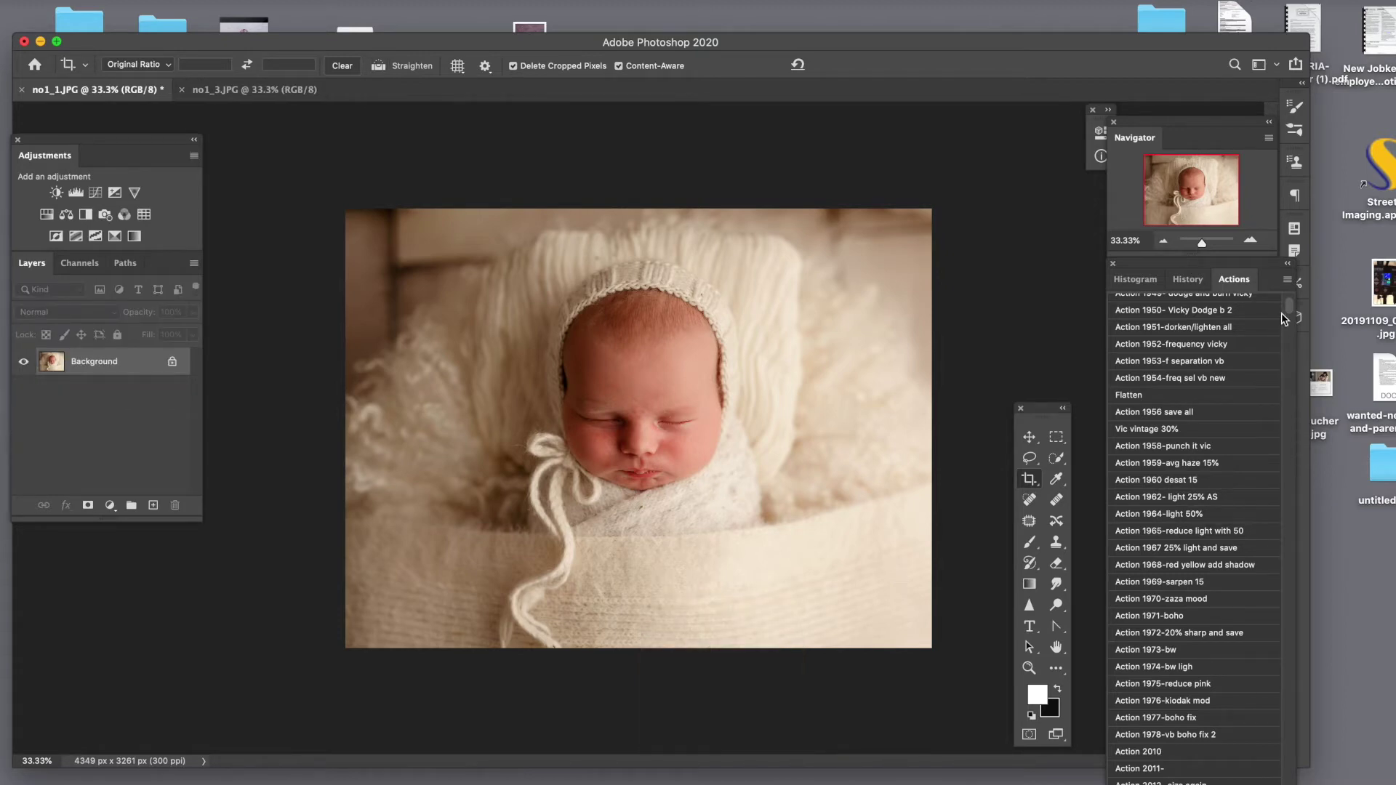
scroll(1146, 385, down, 10)
click(1146, 464)
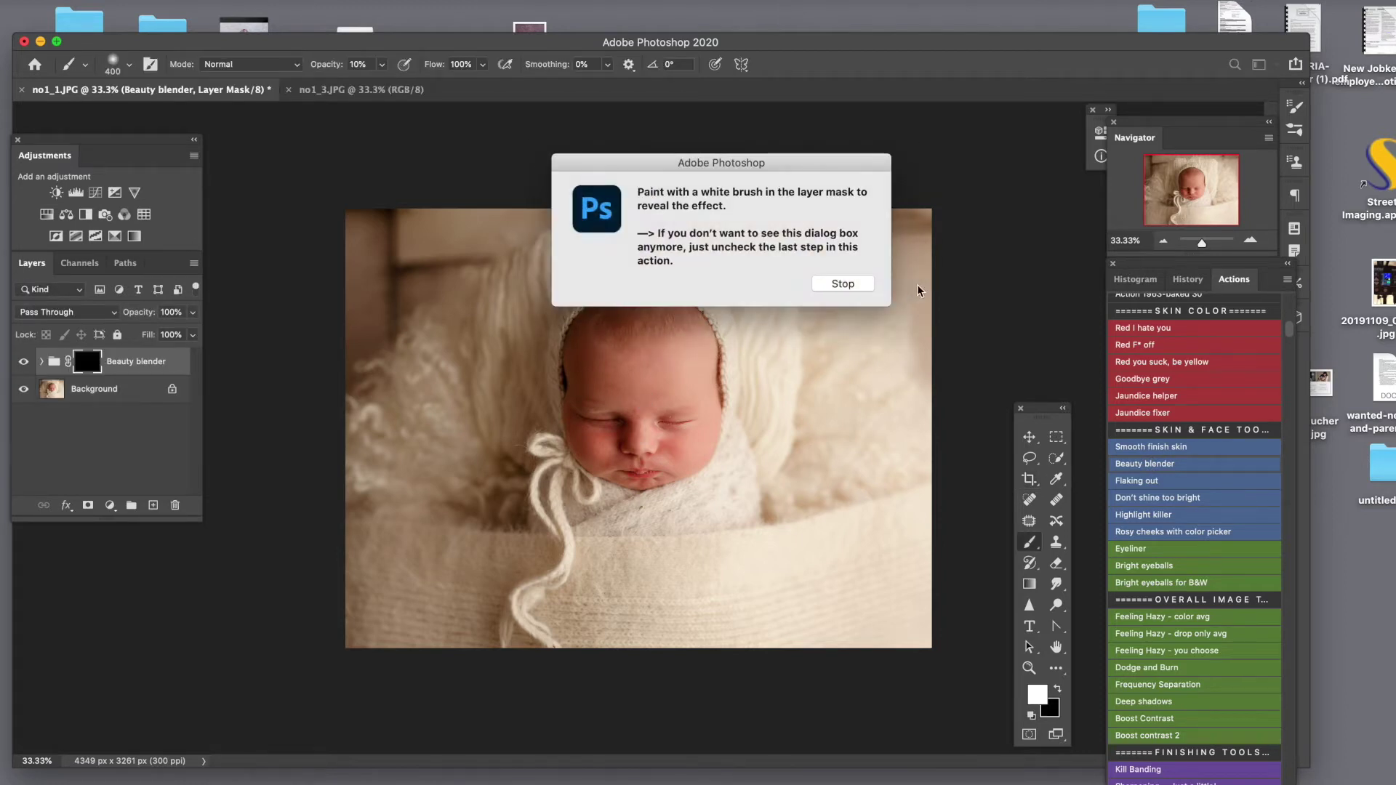
click(818, 286)
Step: Paint white at 10% brush opacity on the Beauty blender mask over the baby's forehead and cheeks
mouse_move(644, 392)
mouse_down()
mouse_move(625, 407)
mouse_move(607, 364)
mouse_move(650, 377)
mouse_up()
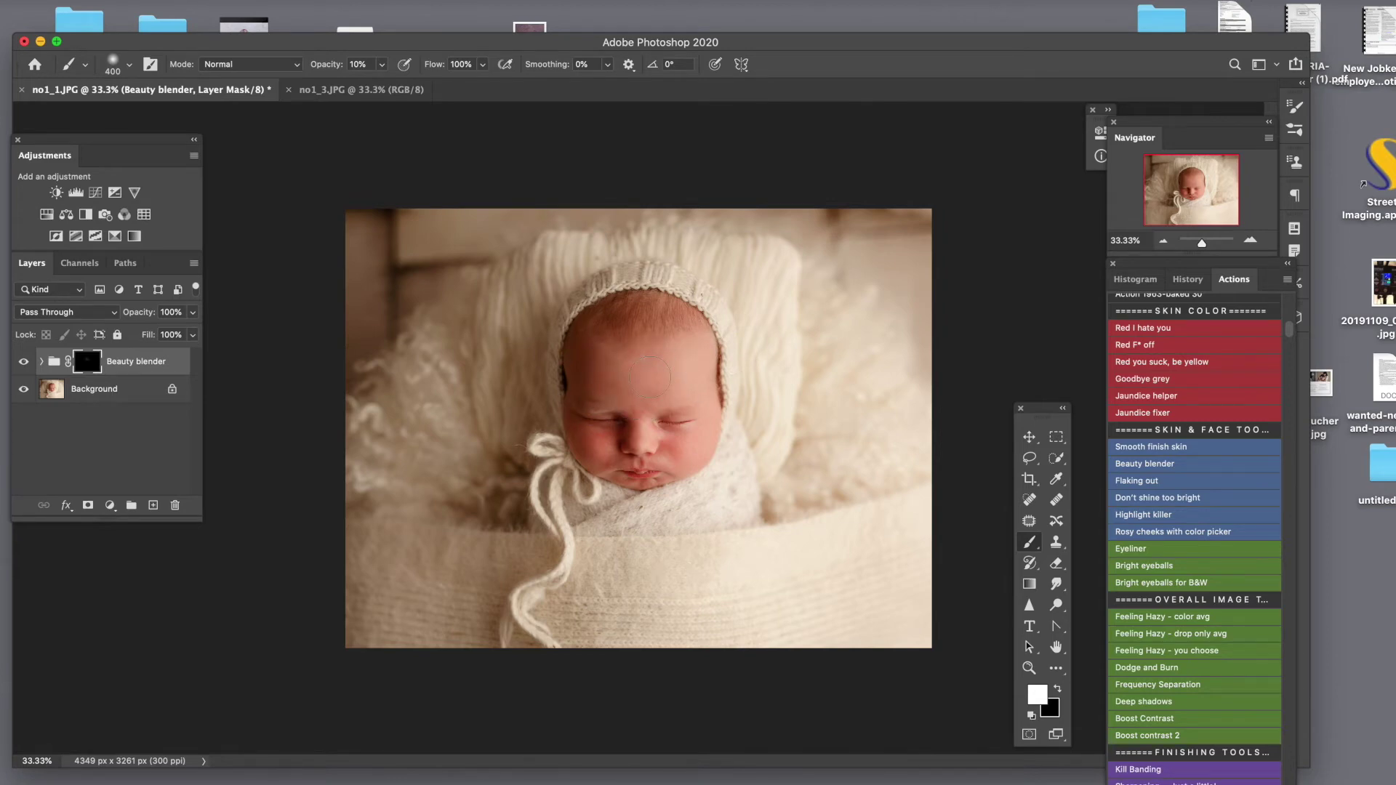
mouse_move(655, 381)
mouse_down()
mouse_move(684, 374)
mouse_move(611, 391)
mouse_move(639, 385)
mouse_up()
key(bracketleft)
key(bracketleft)
drag(595, 451, 644, 439)
drag(681, 467, 710, 351)
Step: Compare the skin with and without the Beauty blender group, then set its opacity to 80% and merge it down
key(z)
click(624, 433)
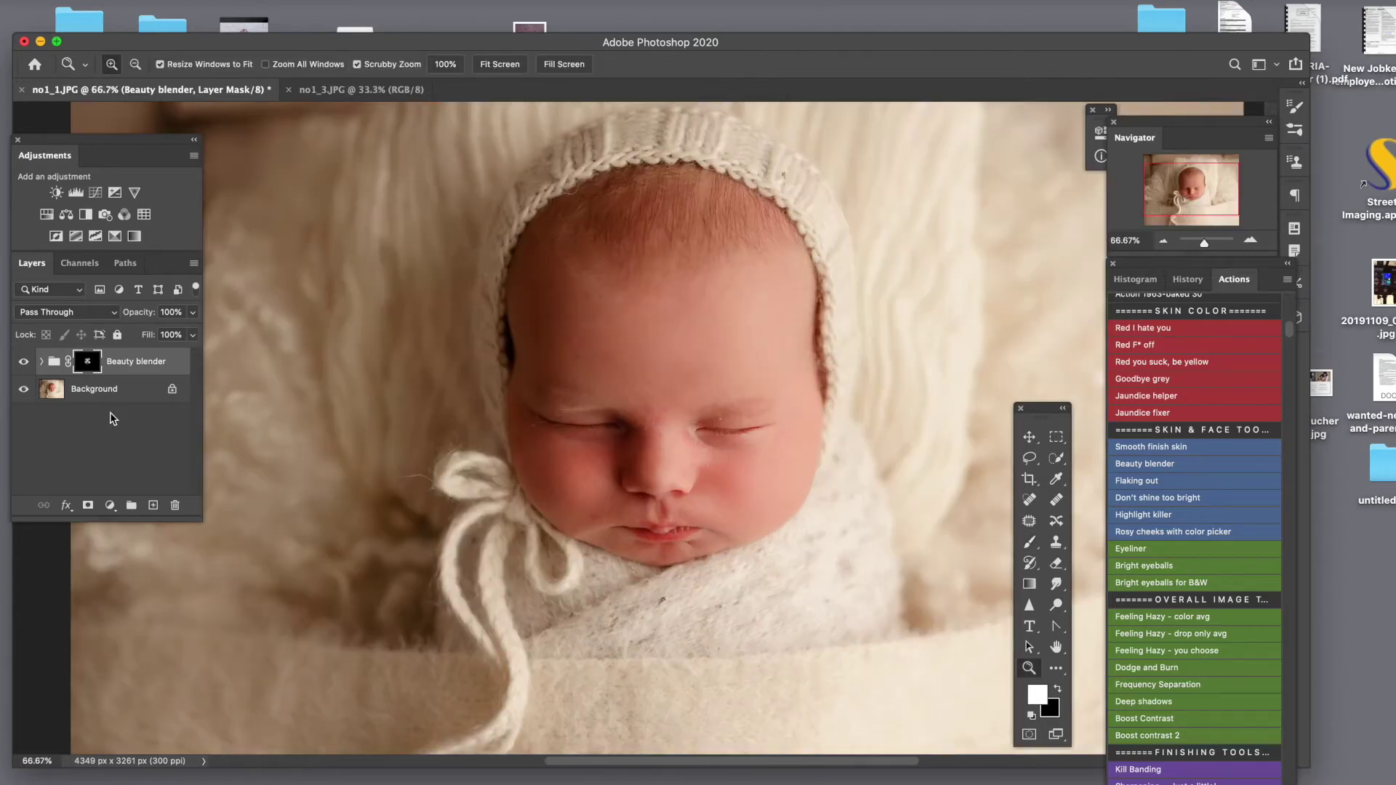
click(24, 363)
click(24, 363)
click(24, 363)
click(24, 363)
click(24, 362)
click(194, 316)
drag(195, 332, 176, 332)
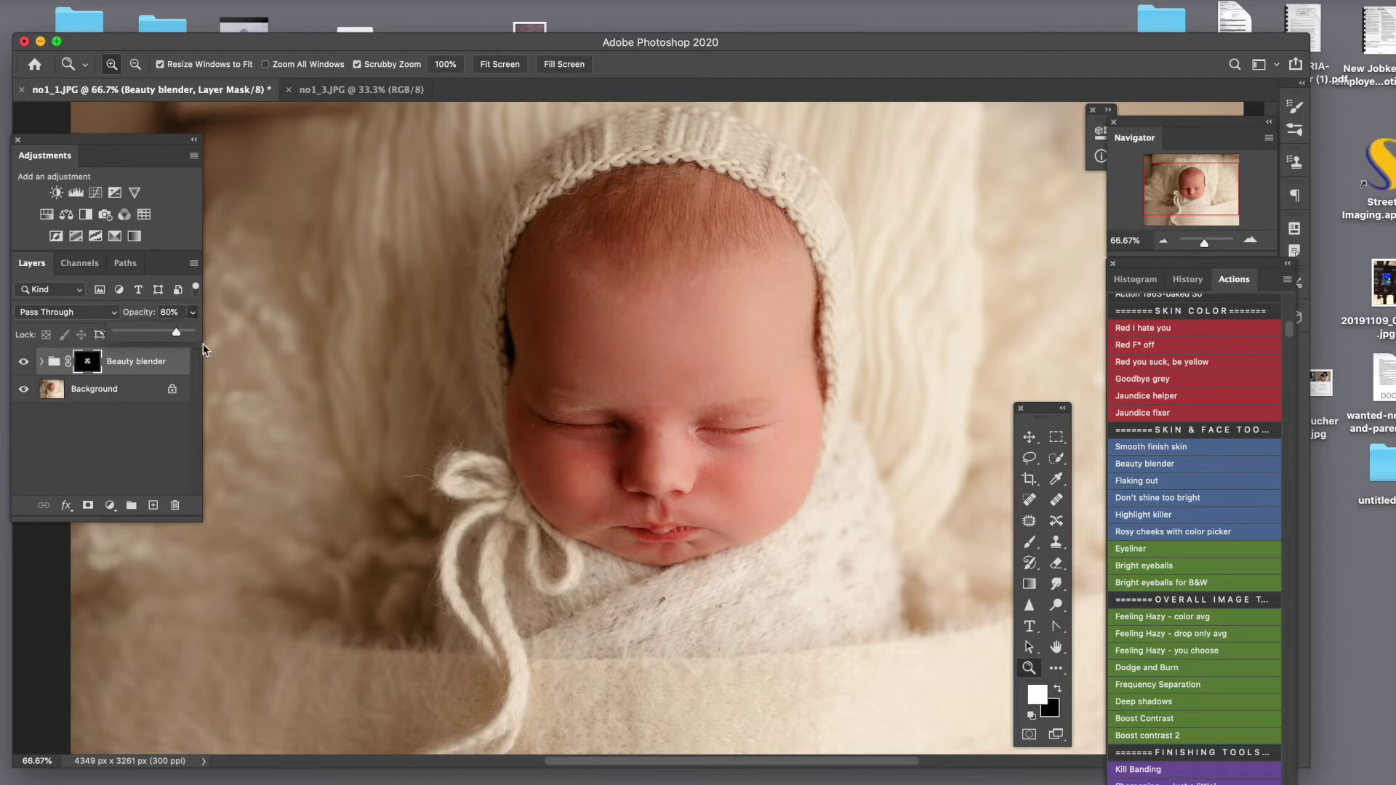
key(Delete)
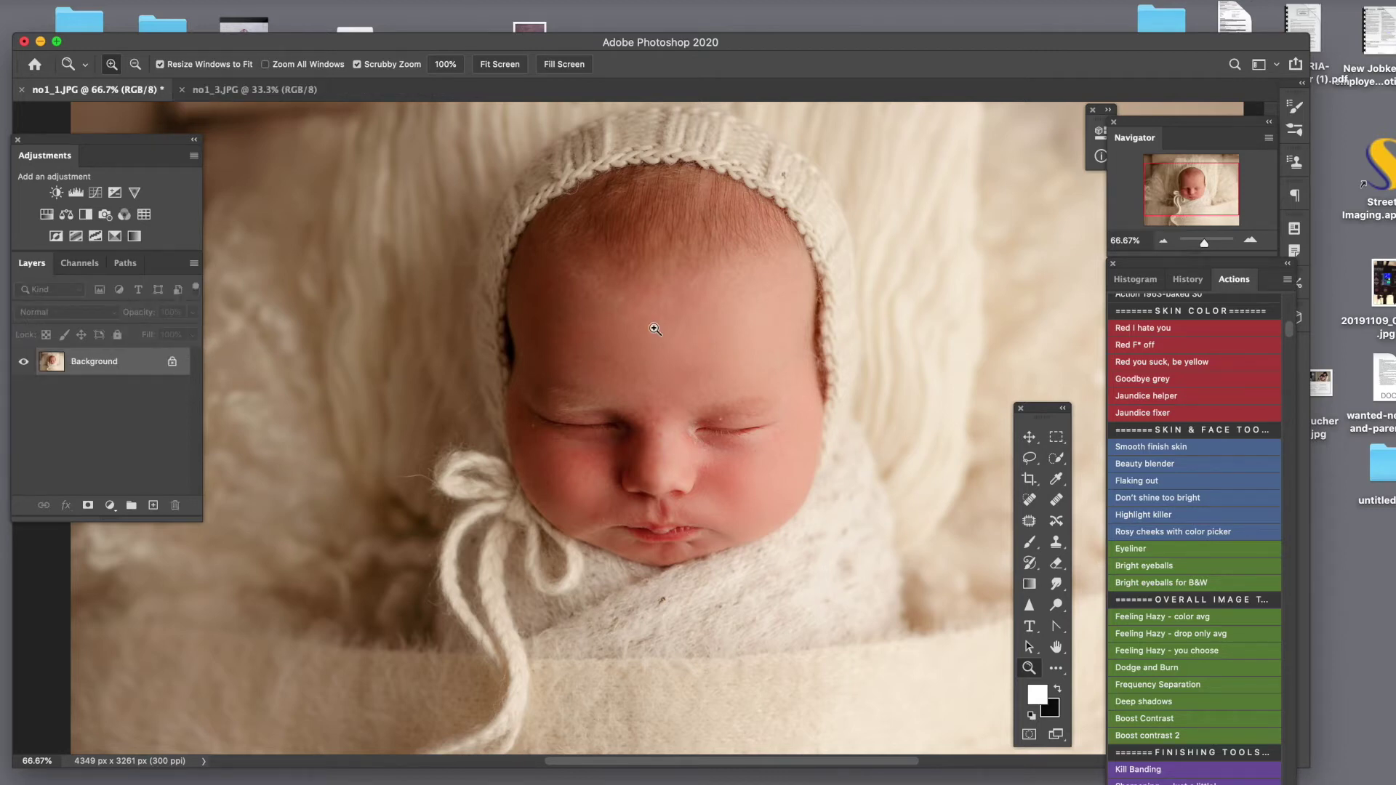
Step: Retouch small marks on the baby's face with the Content-Aware Spot Healing Brush
click(1028, 500)
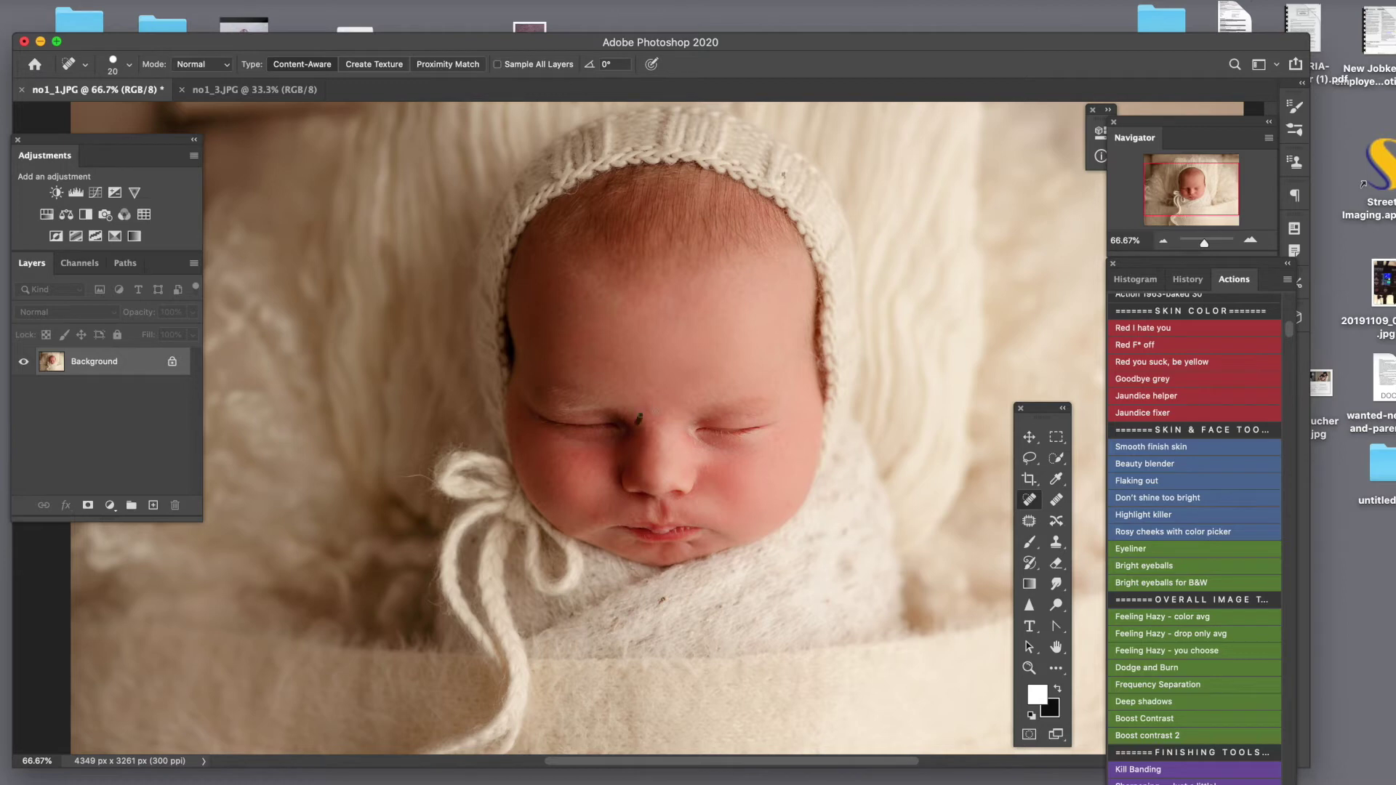
key(z)
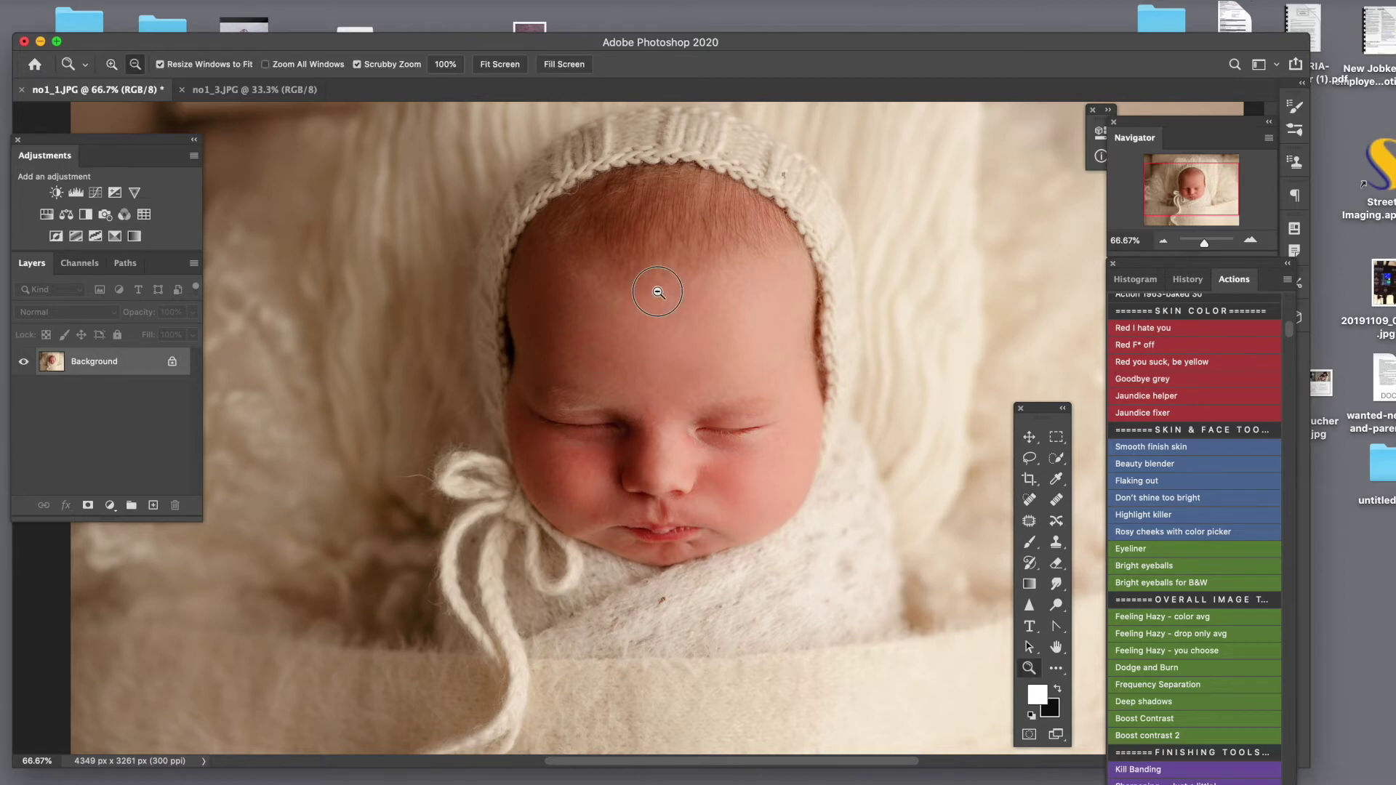
alt+click(654, 289)
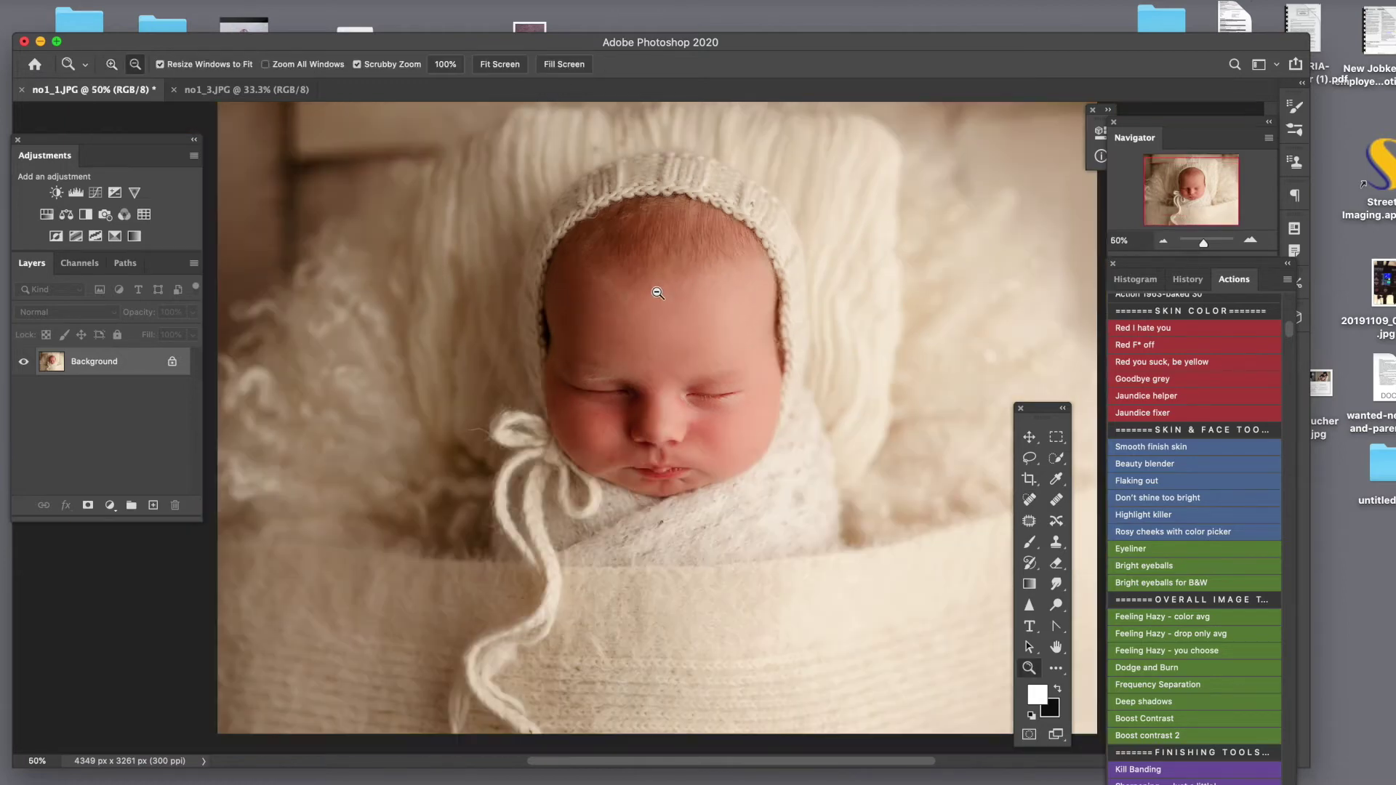
click(1029, 499)
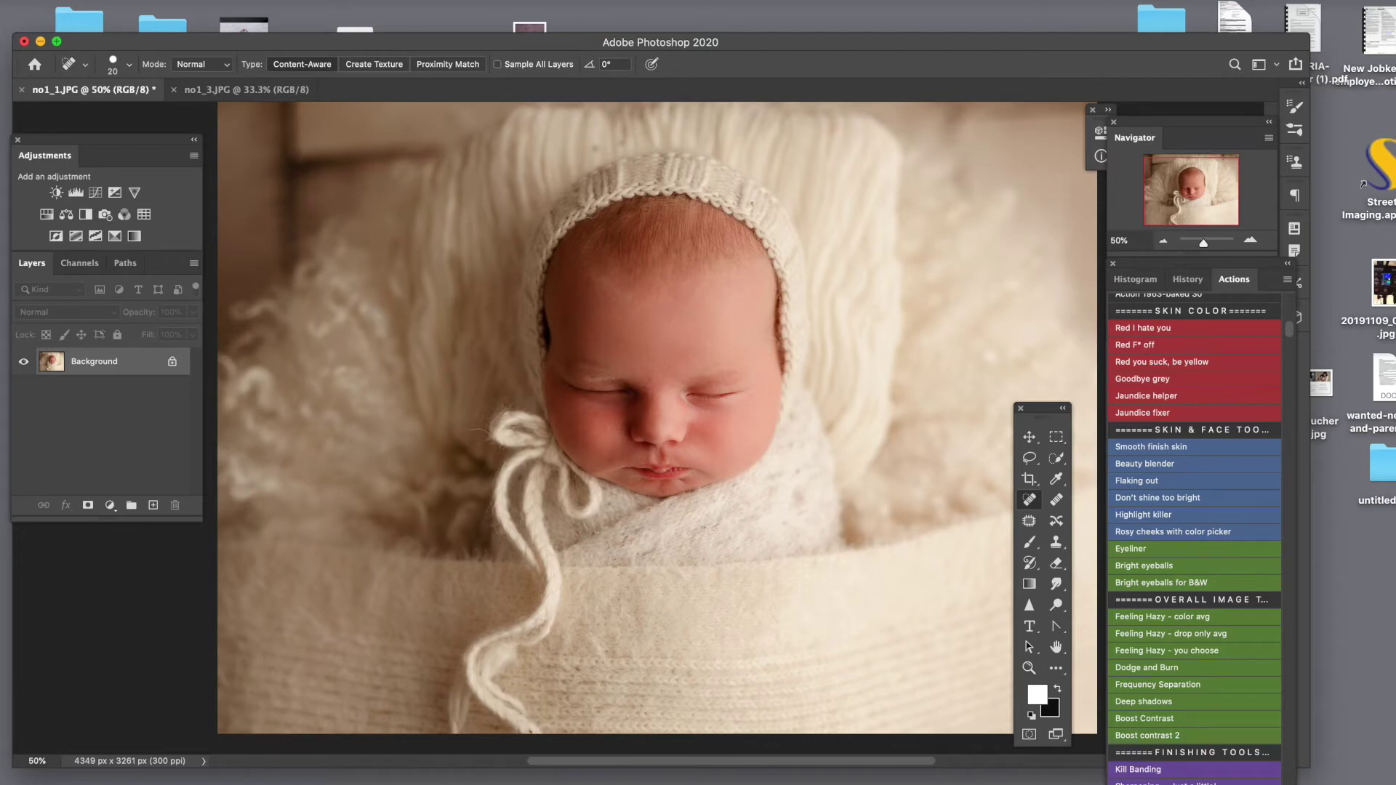
key(z)
alt+click(731, 425)
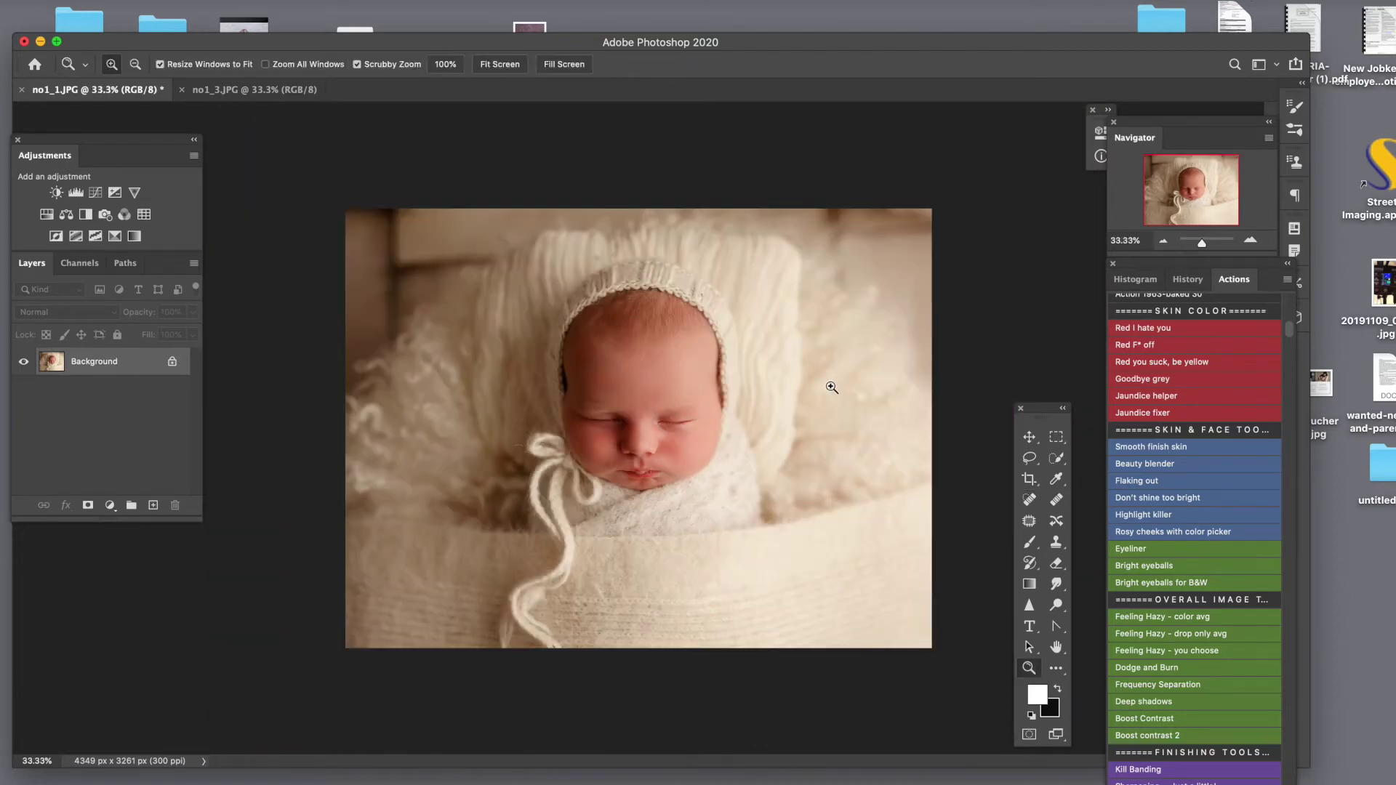
Step: Run the Pink Cheeks & Lips action and paint its mask white at 60% brush opacity over the baby's cheeks
scroll(1173, 479, up, 5)
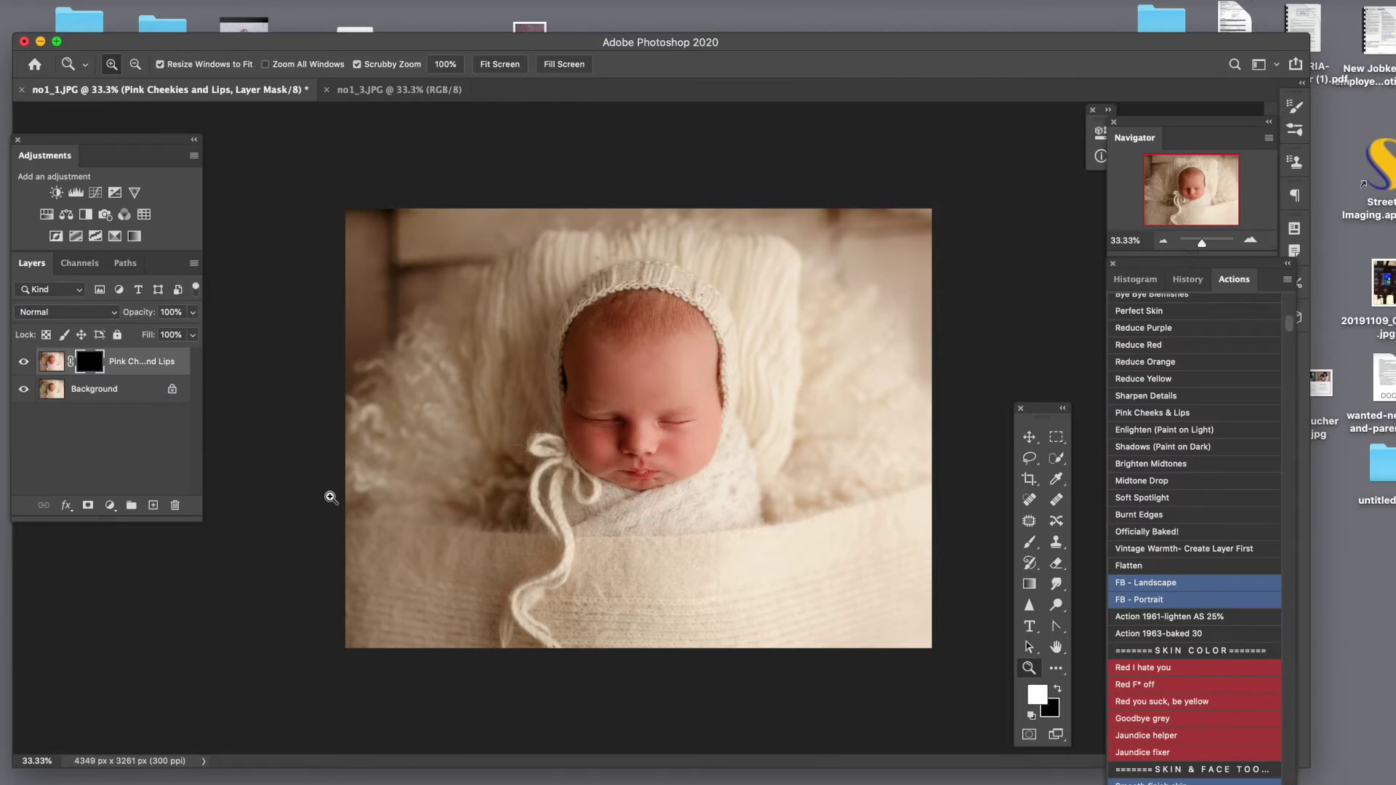
click(1151, 412)
key(b)
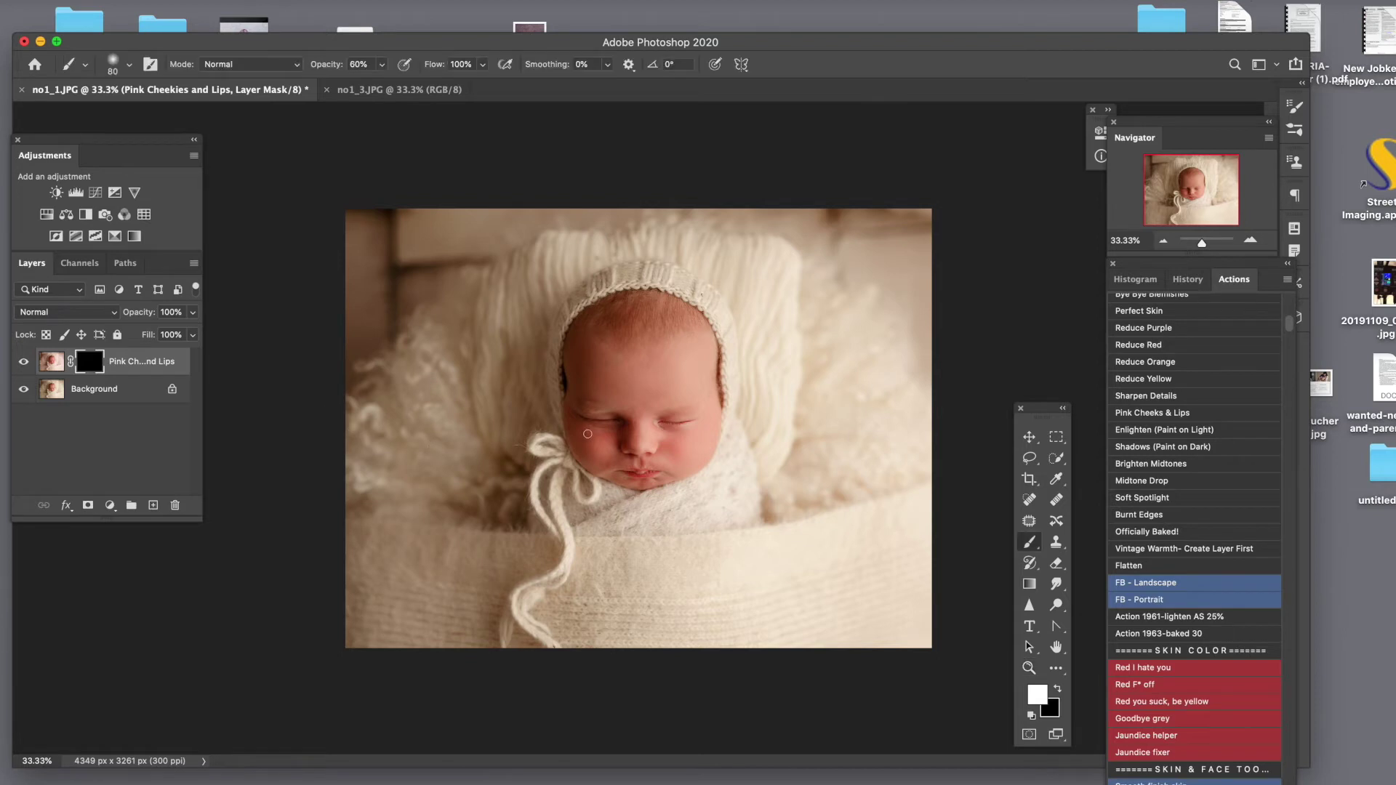
key(bracketright)
key(bracketright)
key(bracketright)
mouse_move(600, 463)
mouse_down()
mouse_move(588, 444)
mouse_move(600, 466)
mouse_up()
Step: Set the pink cheeks layer's opacity to 65%, check the cheeks up close, and flatten the image
click(193, 312)
drag(194, 334, 164, 334)
click(24, 362)
click(24, 362)
key(z)
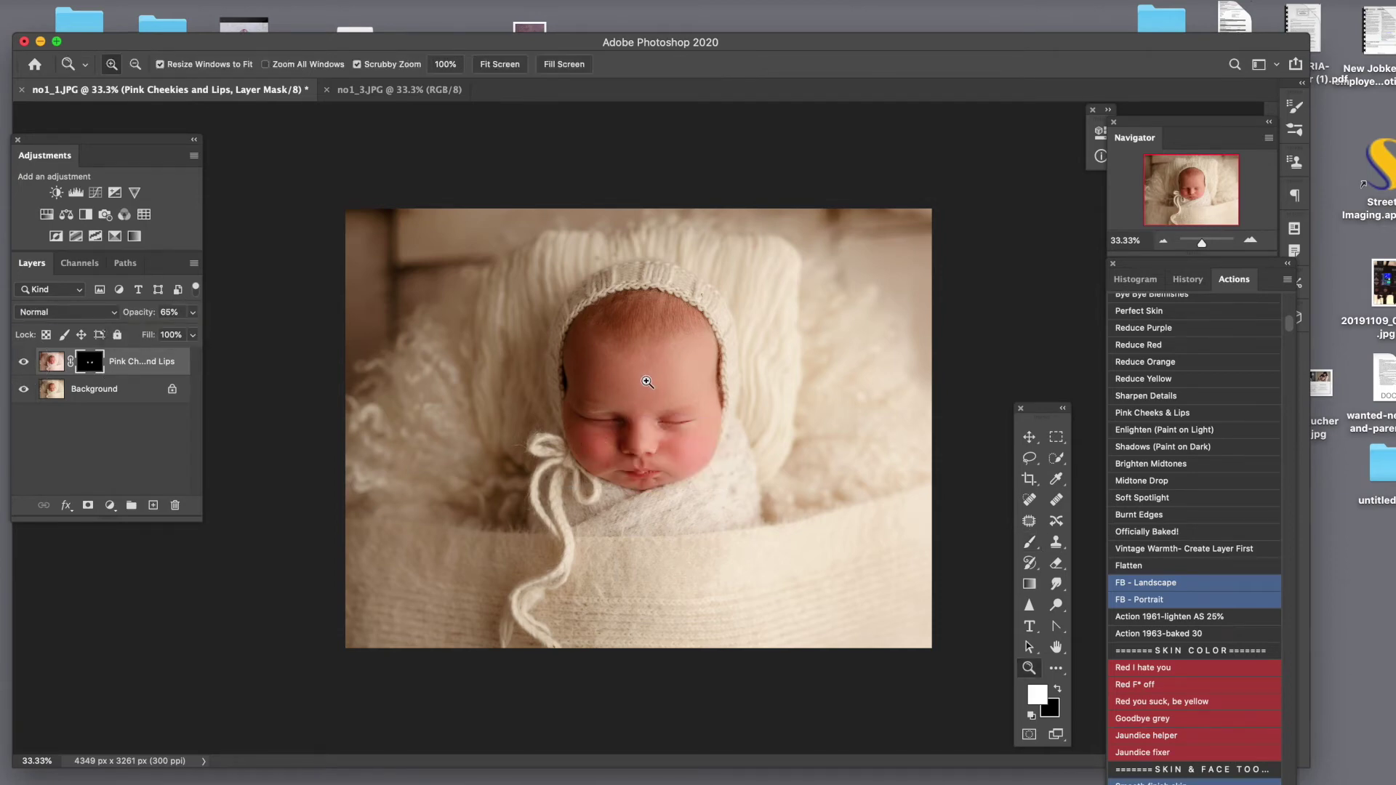
click(648, 381)
click(663, 383)
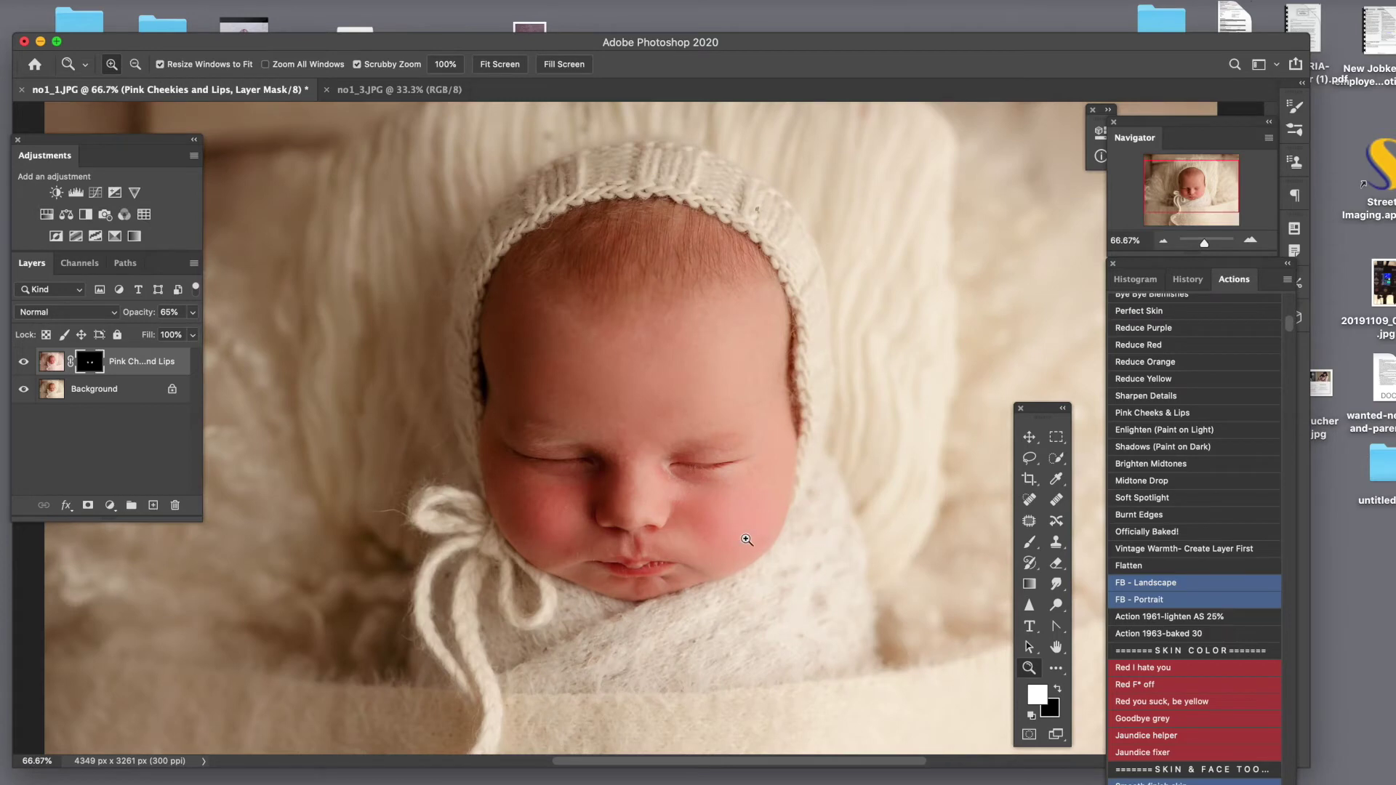
alt+click(683, 521)
alt+click(683, 521)
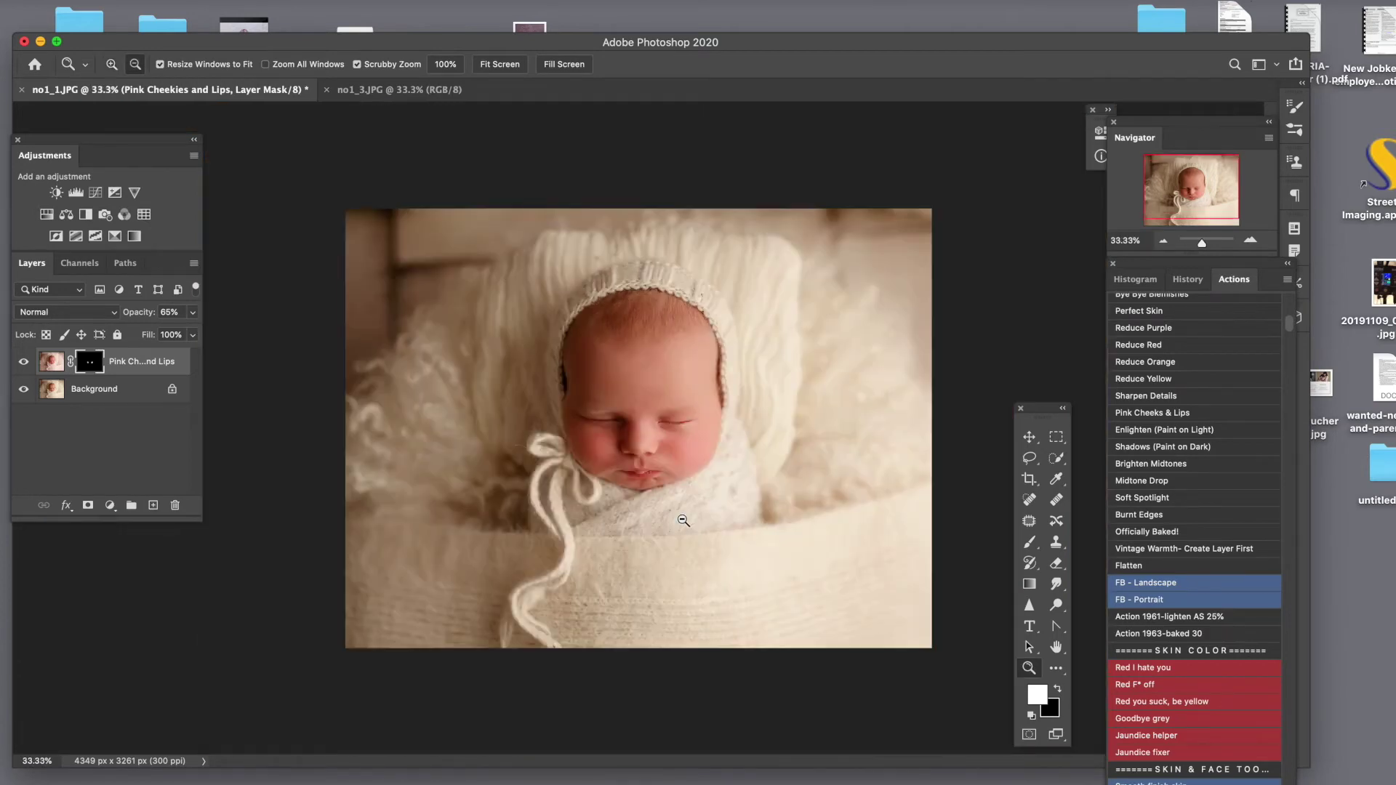
alt+click(688, 517)
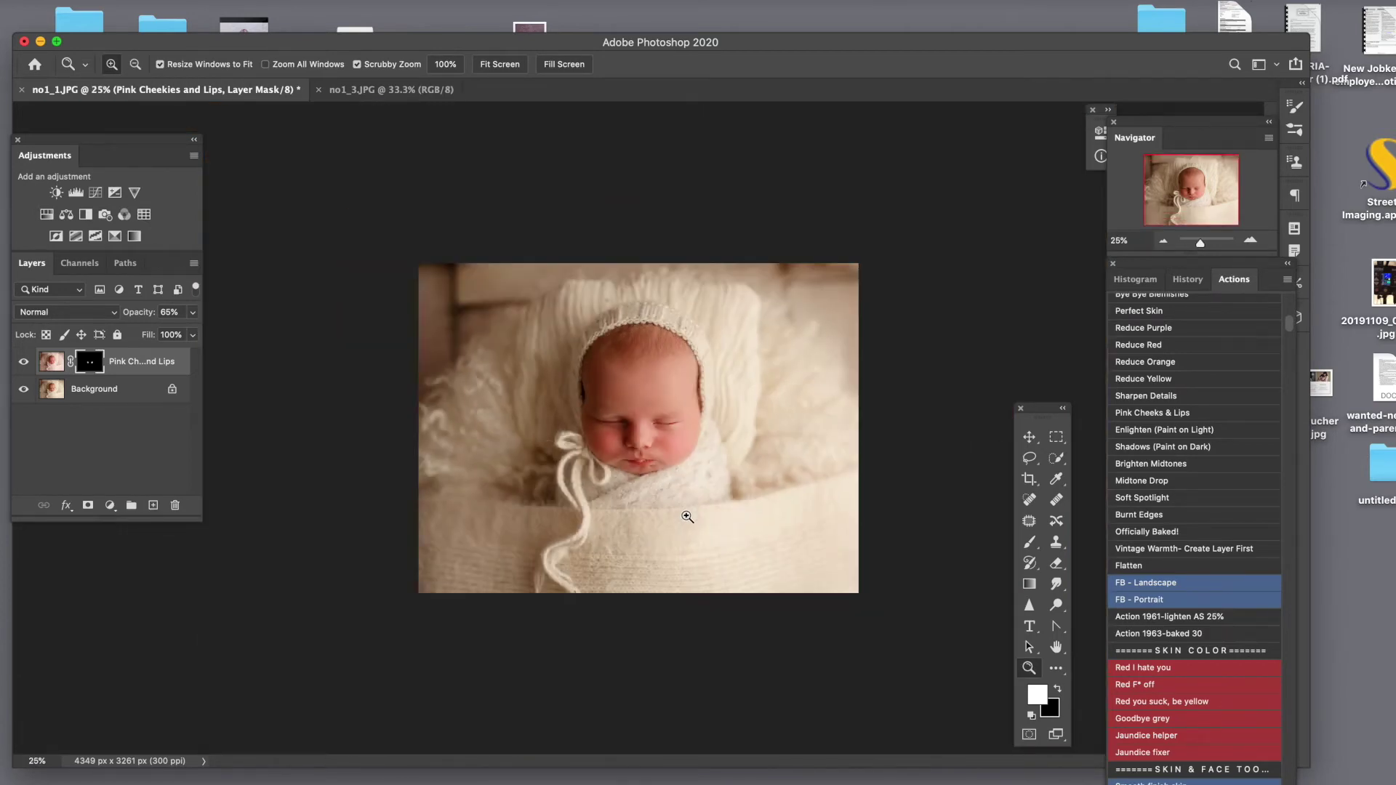
click(1128, 565)
Step: Run the Feeling Hazy - drop only avg action on the flattened photo
scroll(1156, 578, down, 15)
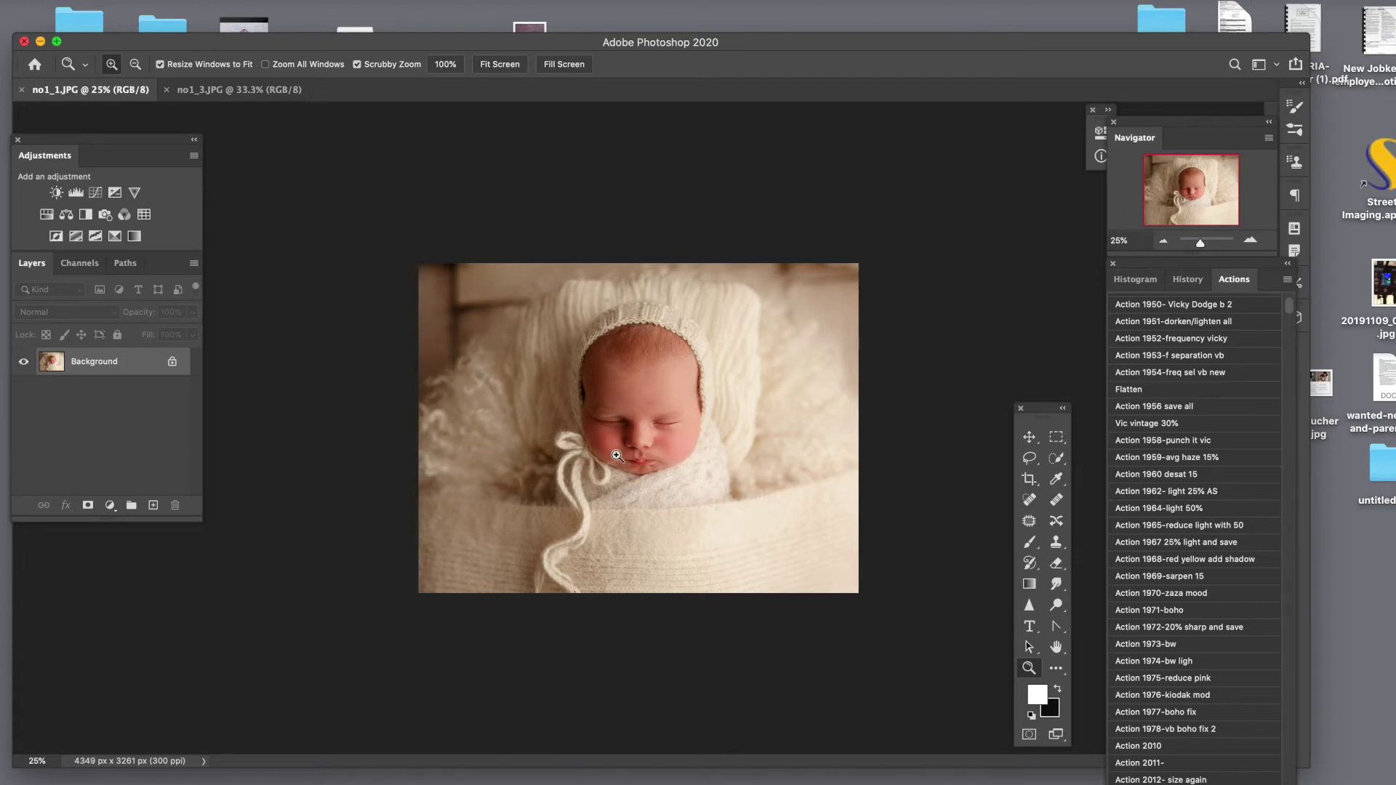
click(663, 406)
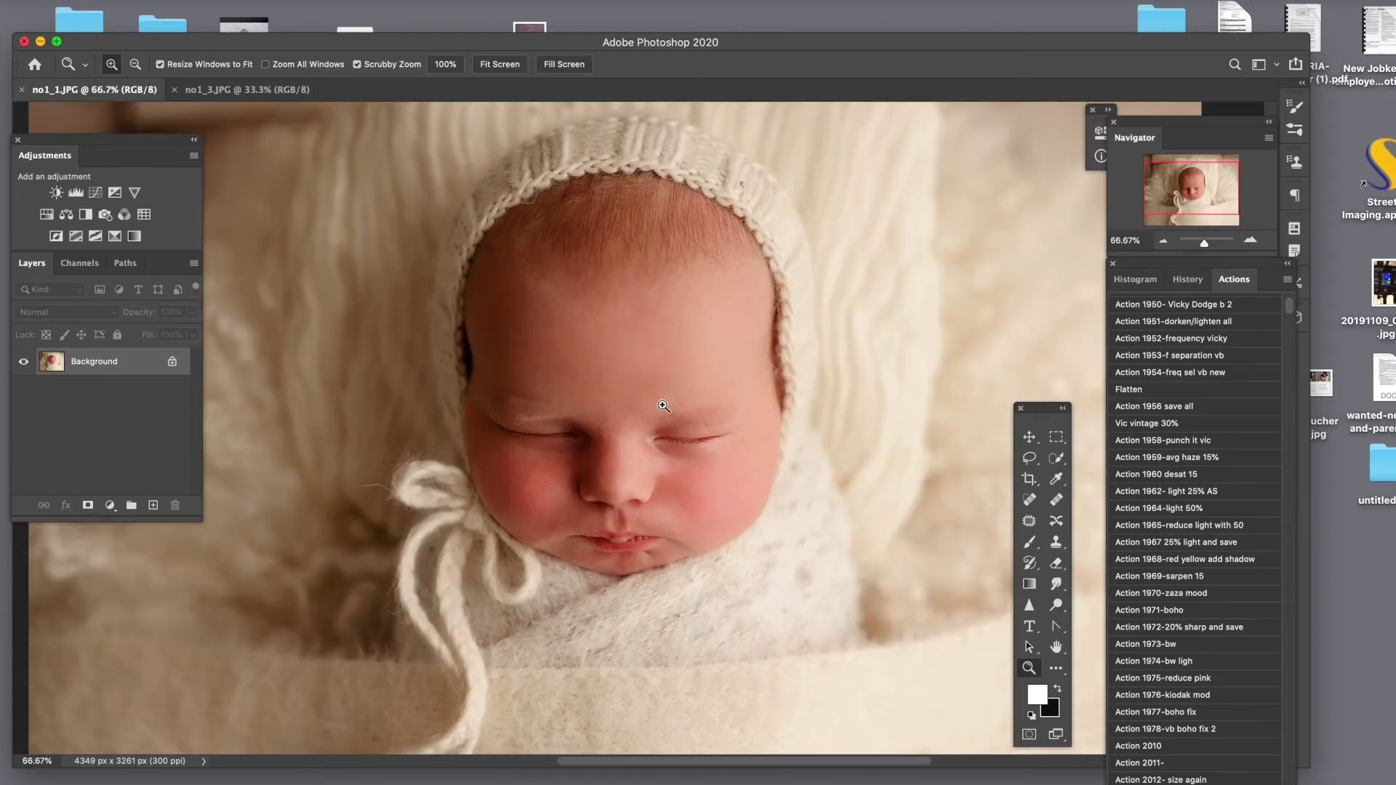
alt+click(664, 406)
alt+click(663, 406)
alt+click(663, 405)
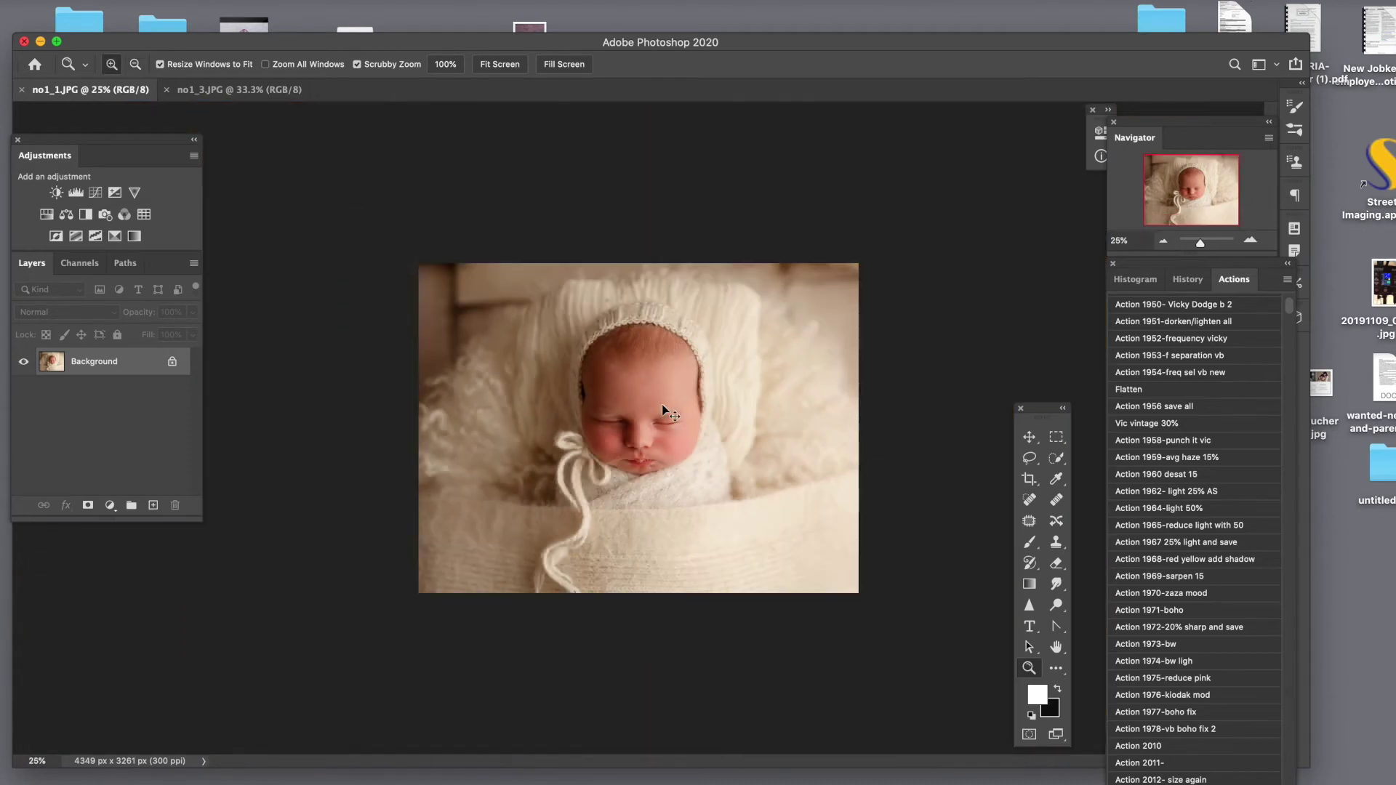
scroll(1228, 692, down, 6)
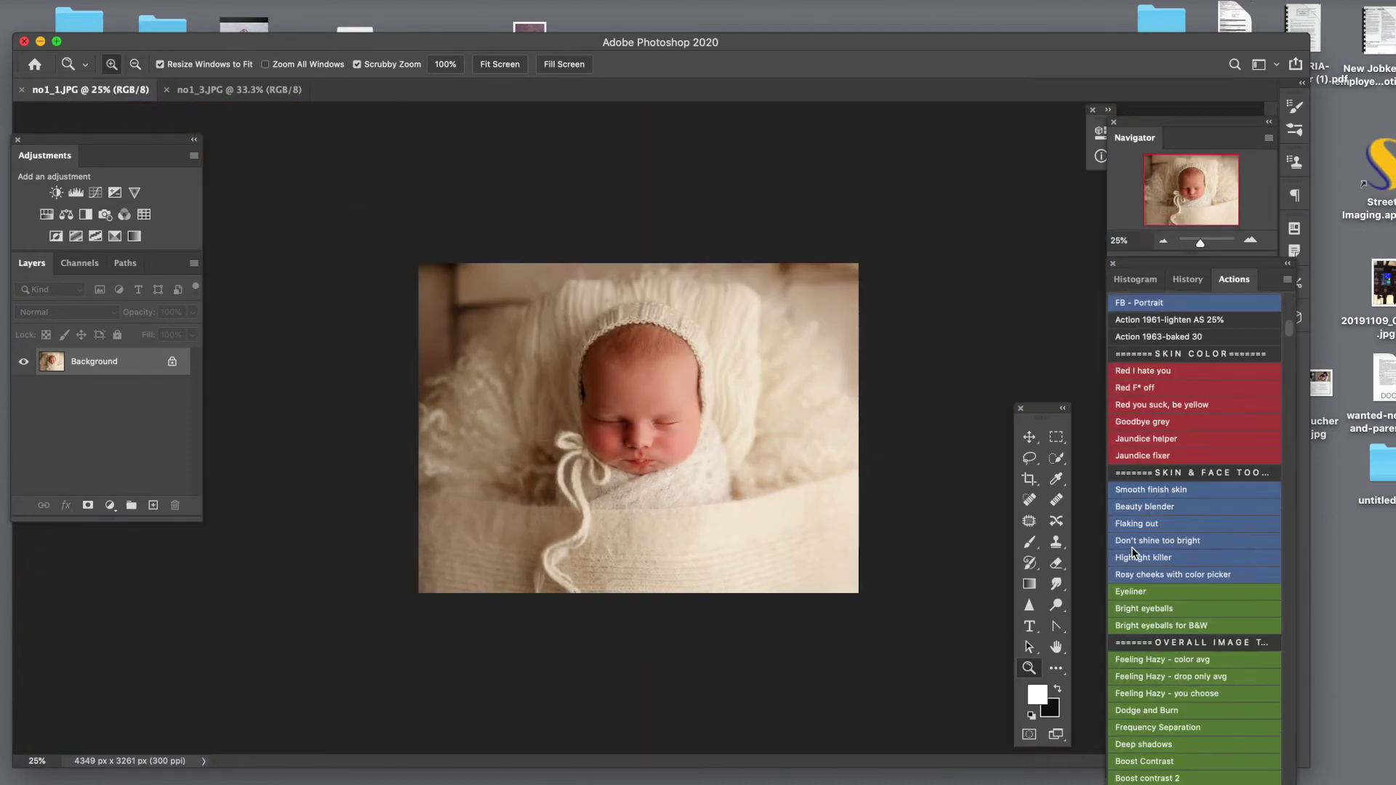
click(1168, 679)
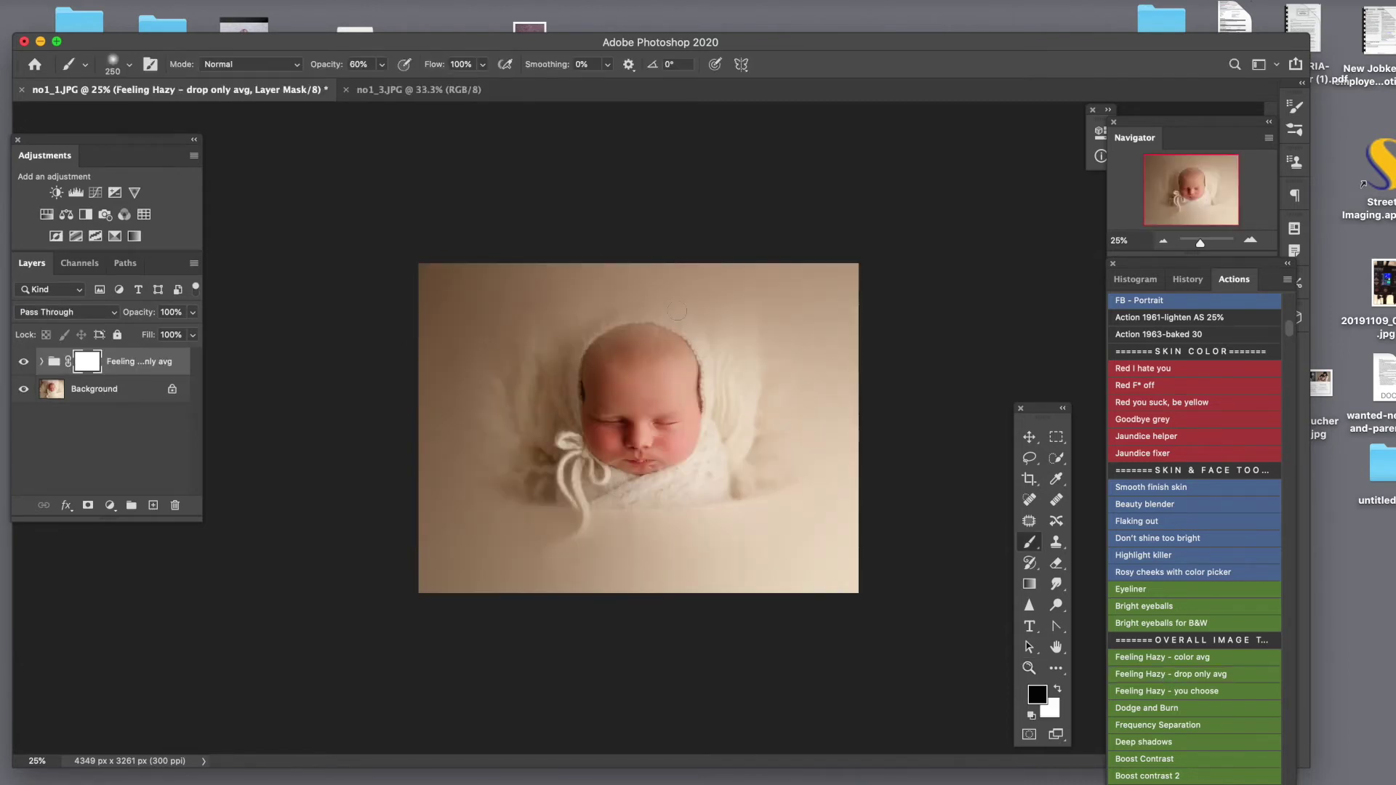
Step: Set the Feeling Hazy group's opacity to 13% and compare the photo with the effect hidden and shown
click(193, 312)
drag(195, 333, 128, 339)
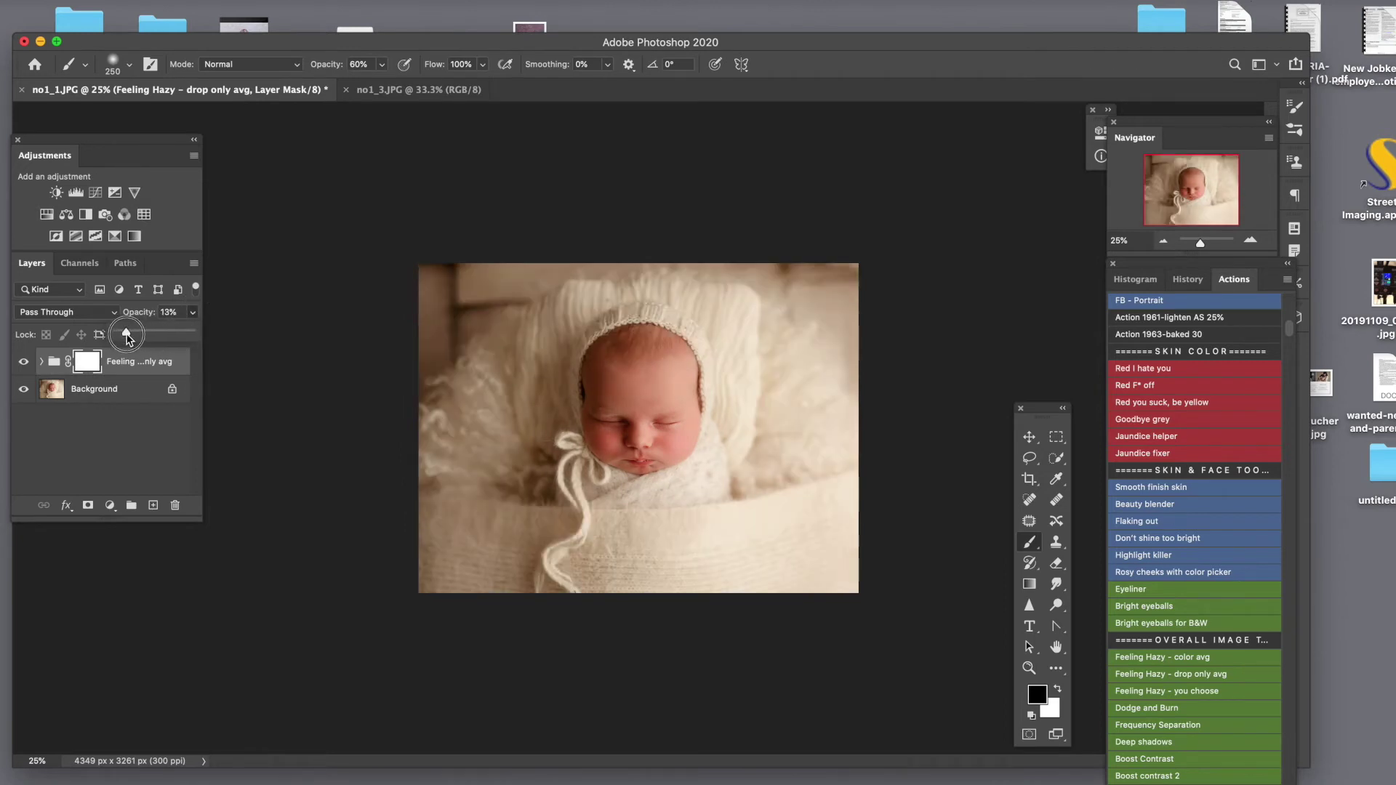
click(23, 364)
click(23, 364)
Step: Paint the Feeling Hazy mask black over the baby's face with a 1200 px brush at 100% opacity, compare the effect, and flatten the image
key(bracketright)
key(bracketright)
key(bracketright)
key(bracketright)
key(bracketright)
key(bracketright)
key(bracketright)
key(bracketright)
key(bracketright)
key(bracketright)
mouse_move(615, 419)
mouse_down()
mouse_move(592, 468)
mouse_move(623, 296)
mouse_move(640, 342)
mouse_move(630, 375)
mouse_move(661, 365)
mouse_move(675, 386)
mouse_move(602, 275)
mouse_move(633, 437)
mouse_move(639, 343)
mouse_move(595, 430)
mouse_move(670, 407)
mouse_up()
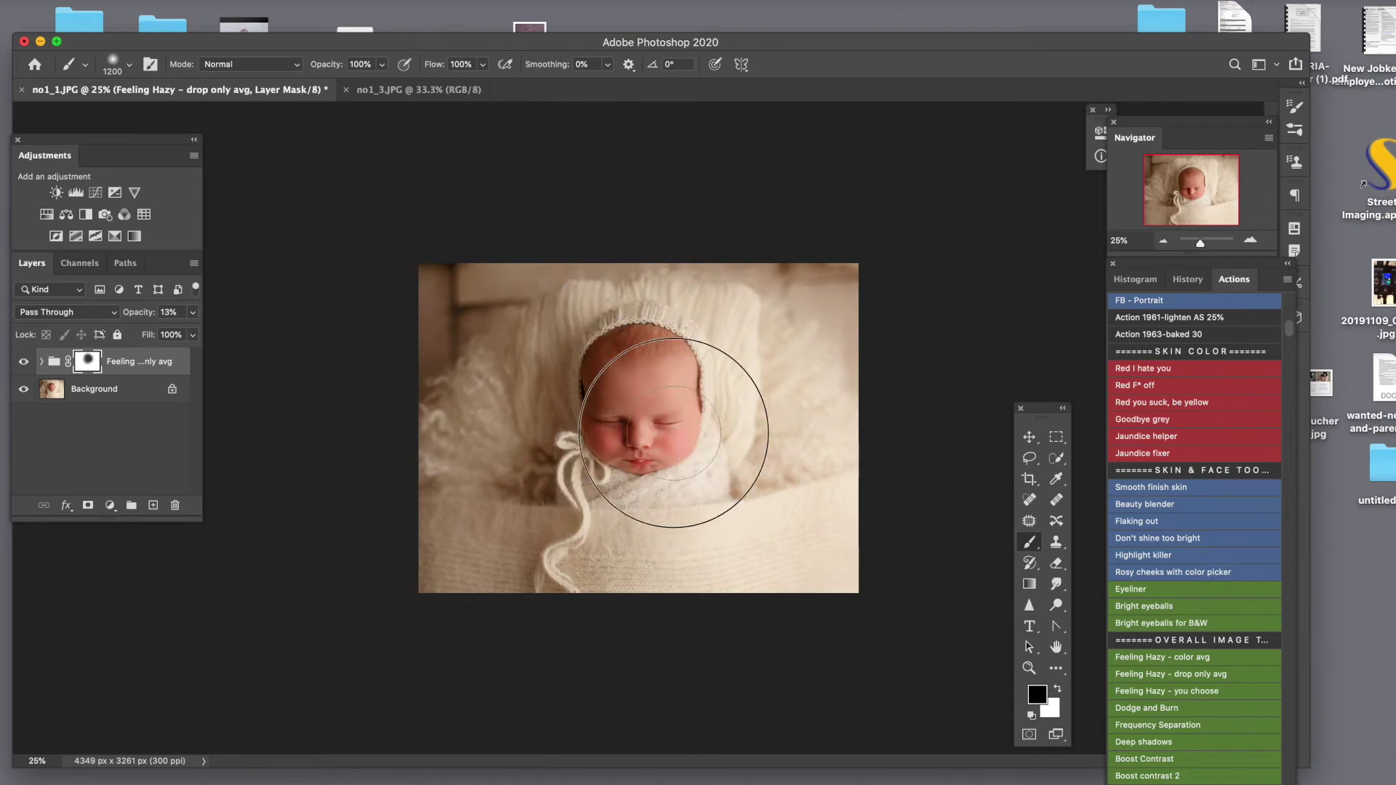
click(24, 362)
click(24, 362)
click(24, 362)
click(24, 362)
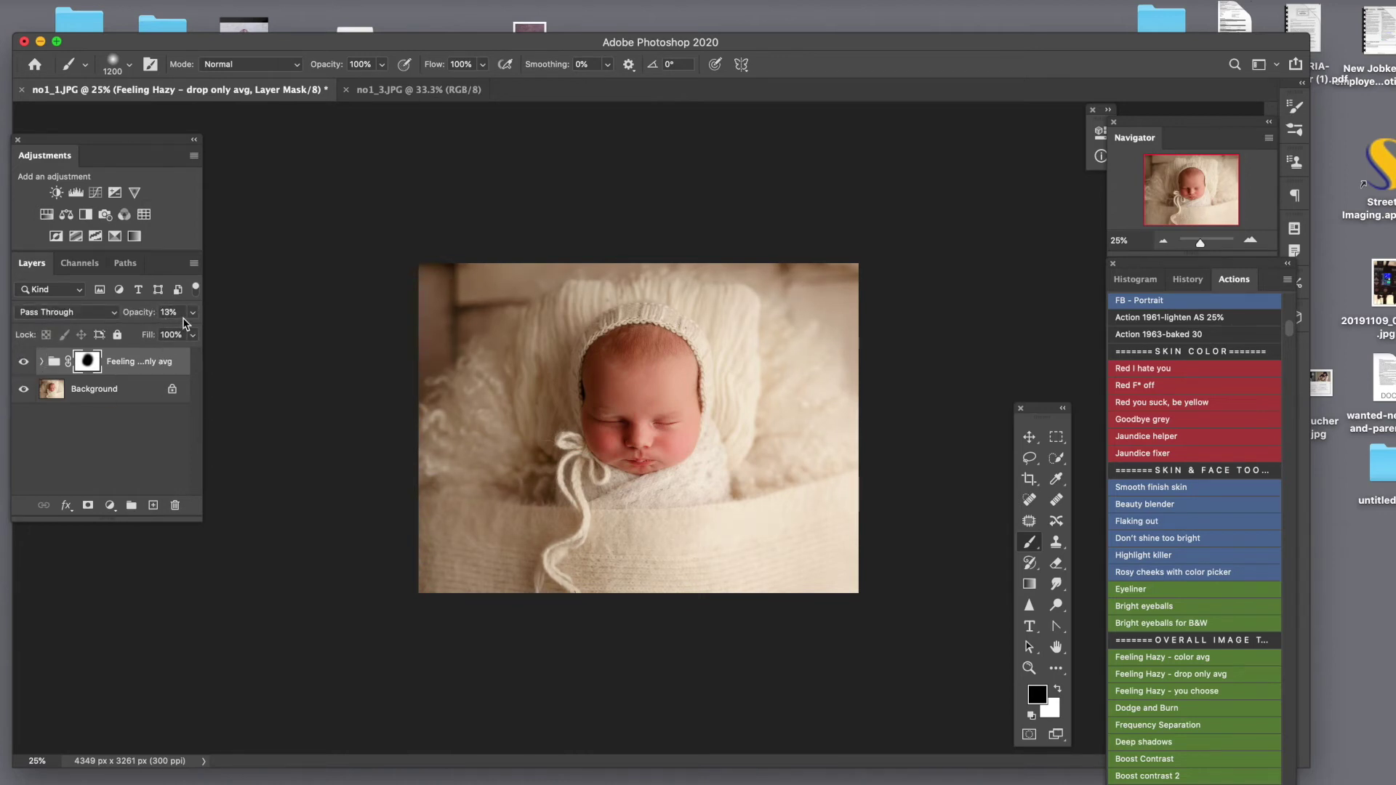
key(Delete)
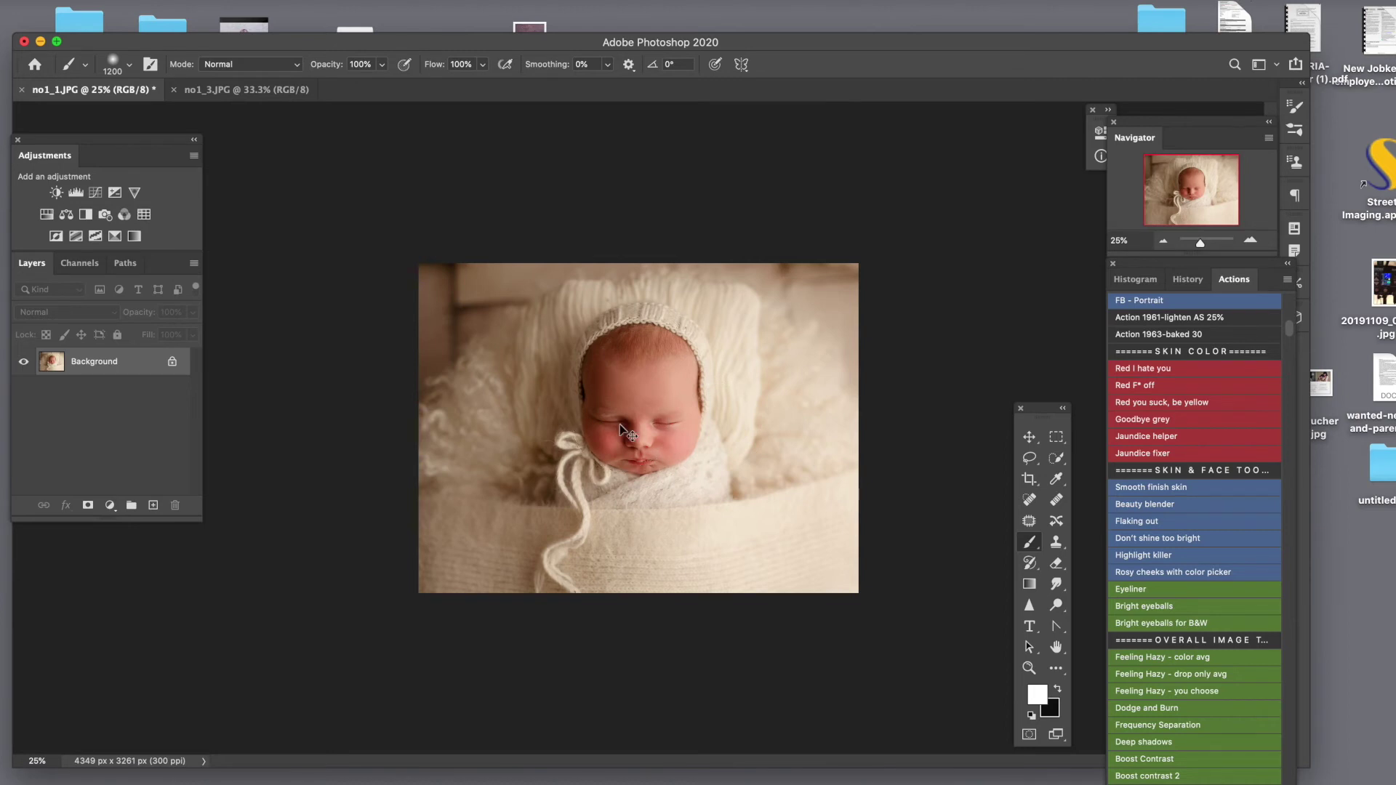
Step: Try a 126.6-pixel Gaussian Blur on a duplicate of the background layer, cancelling the blur and deleting the duplicate
key(super+j)
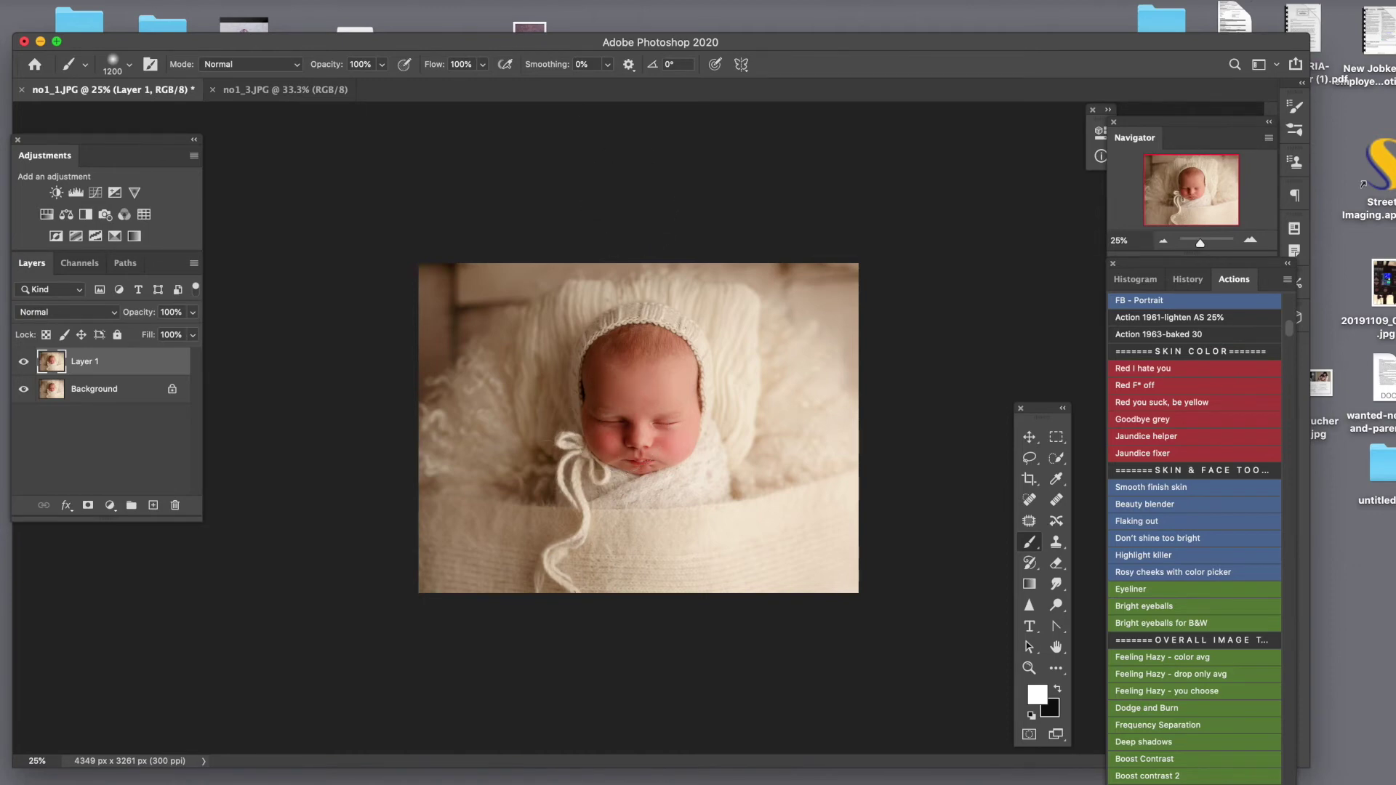
click(375, 0)
mouse_move(422, 188)
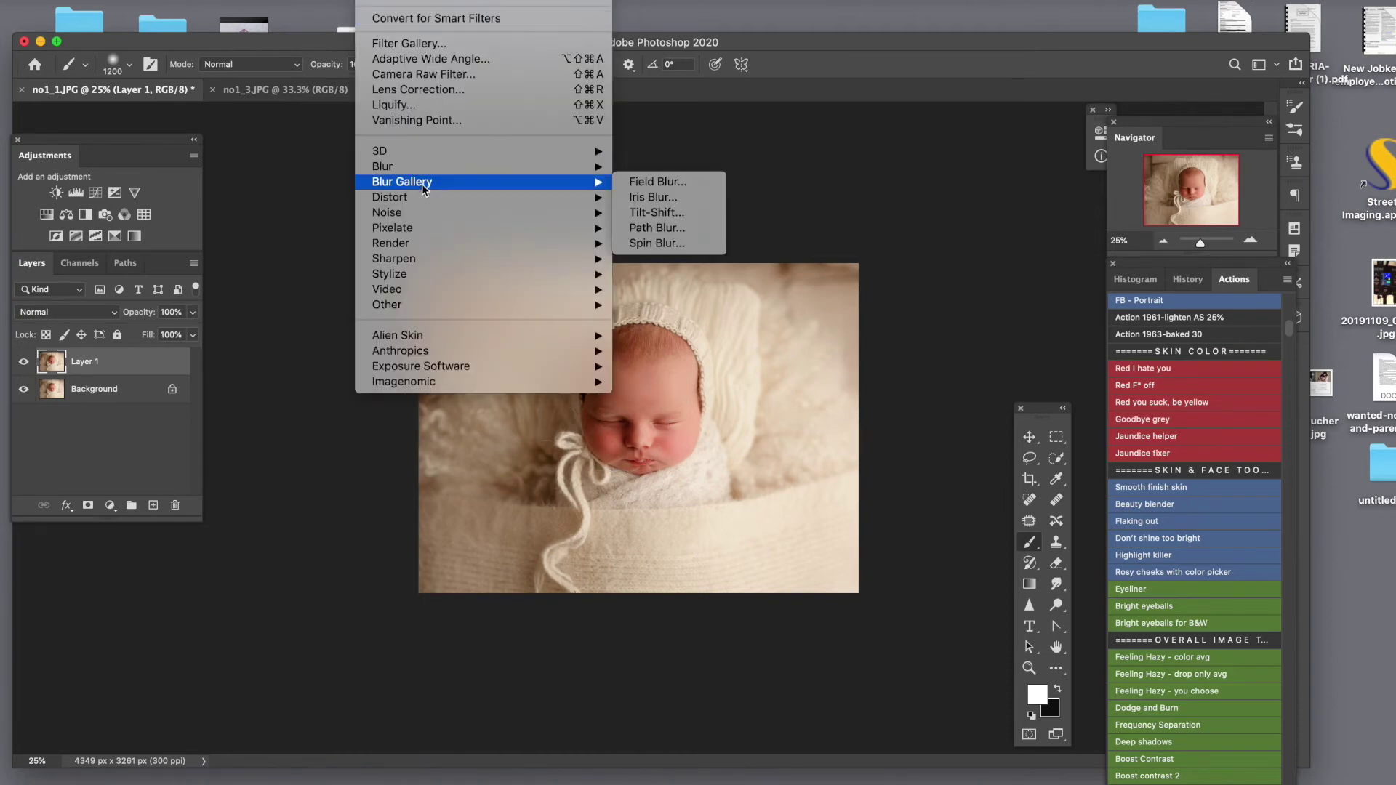
mouse_move(571, 166)
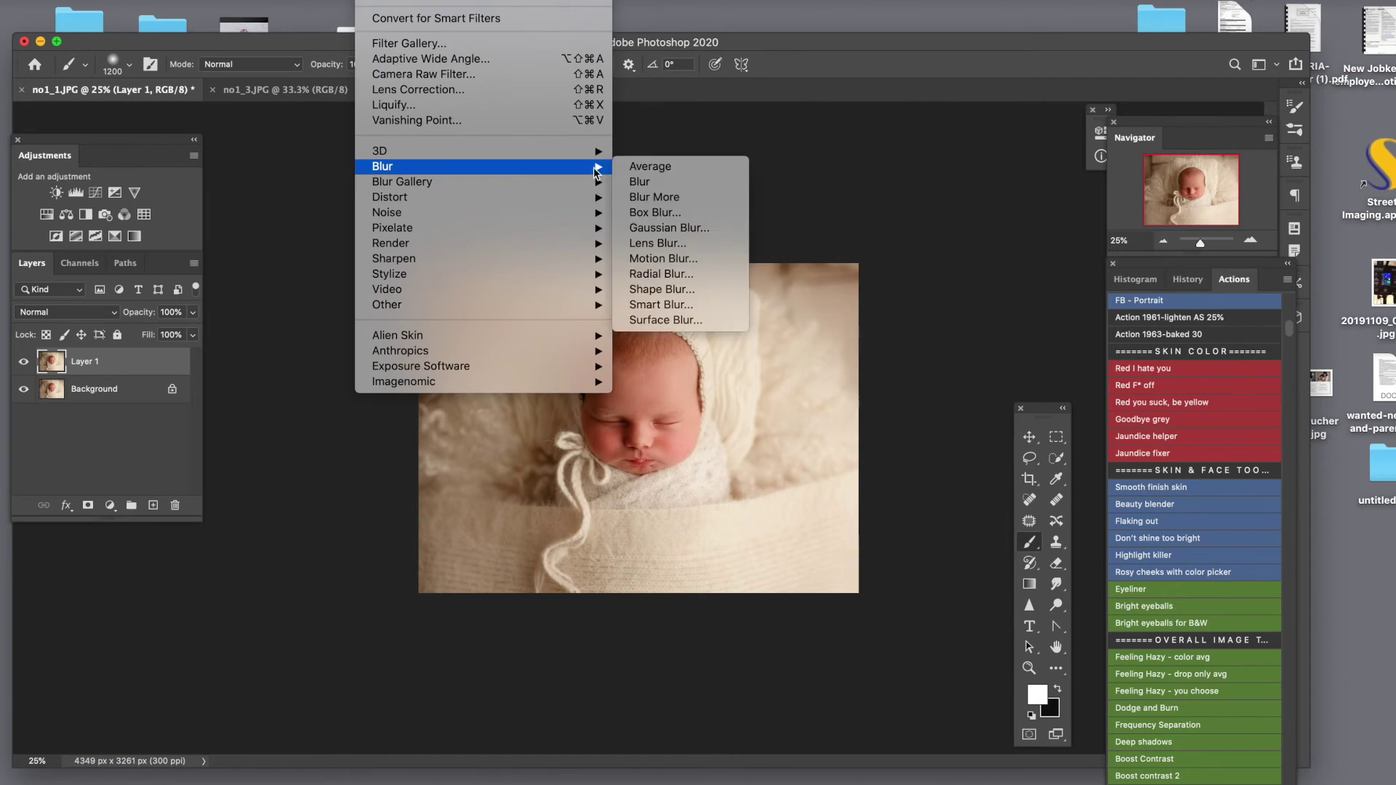
click(669, 227)
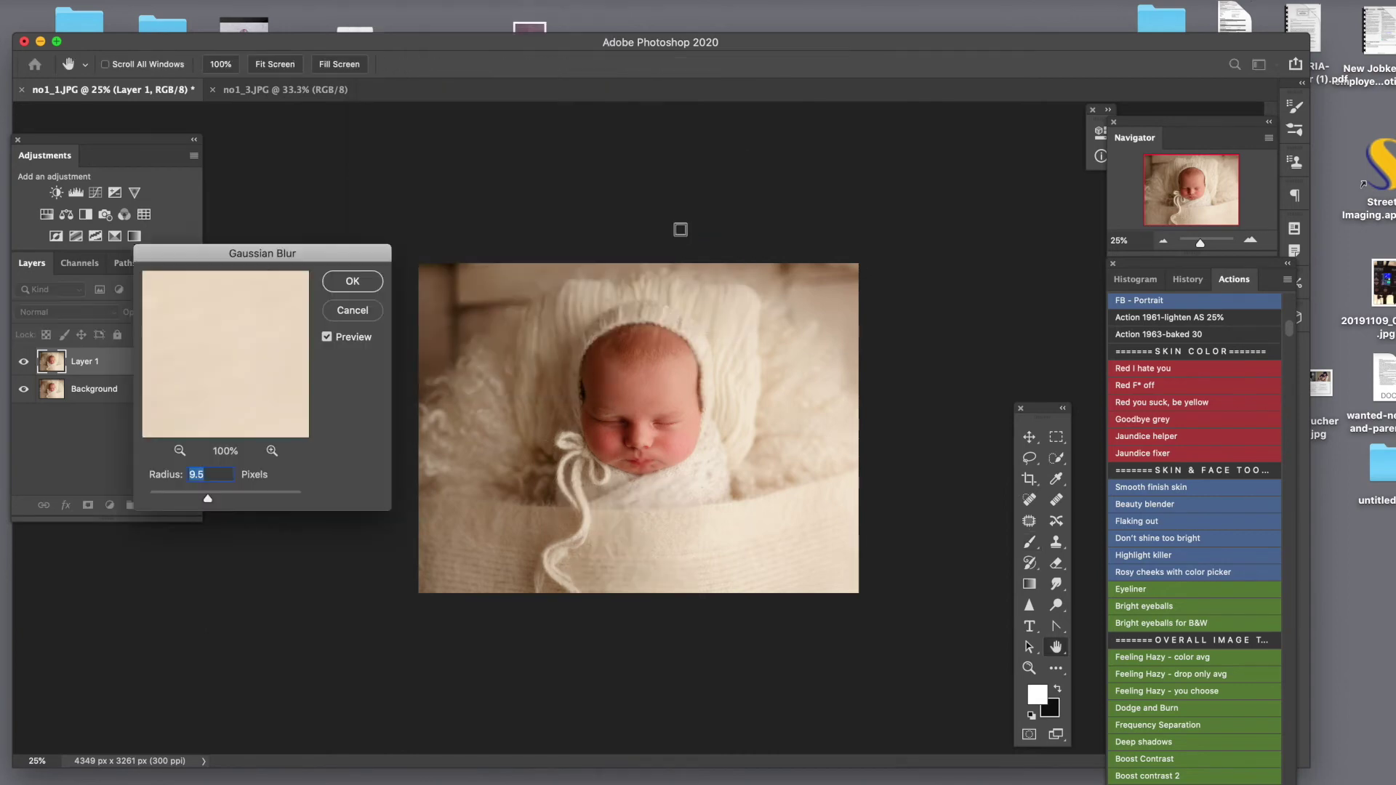
drag(205, 502, 254, 502)
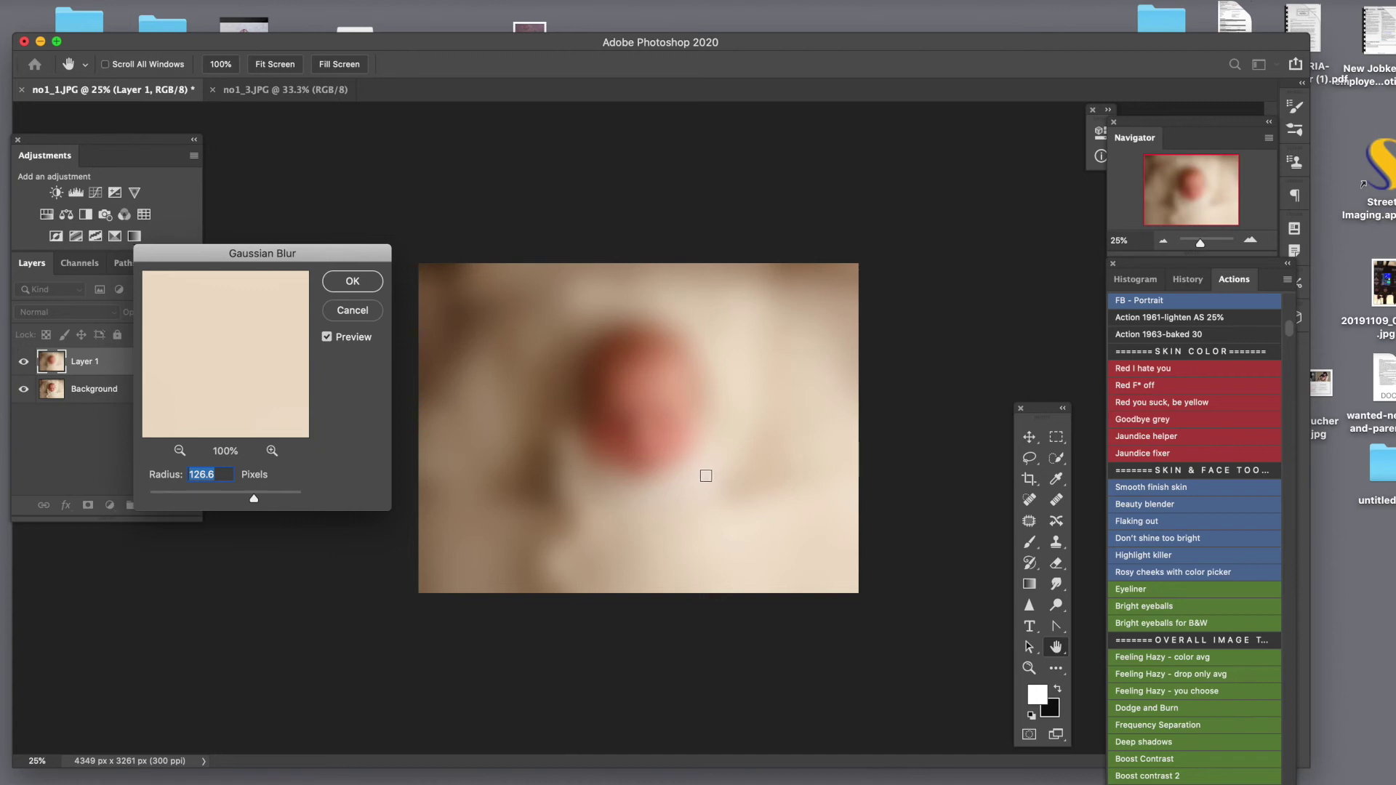
click(336, 310)
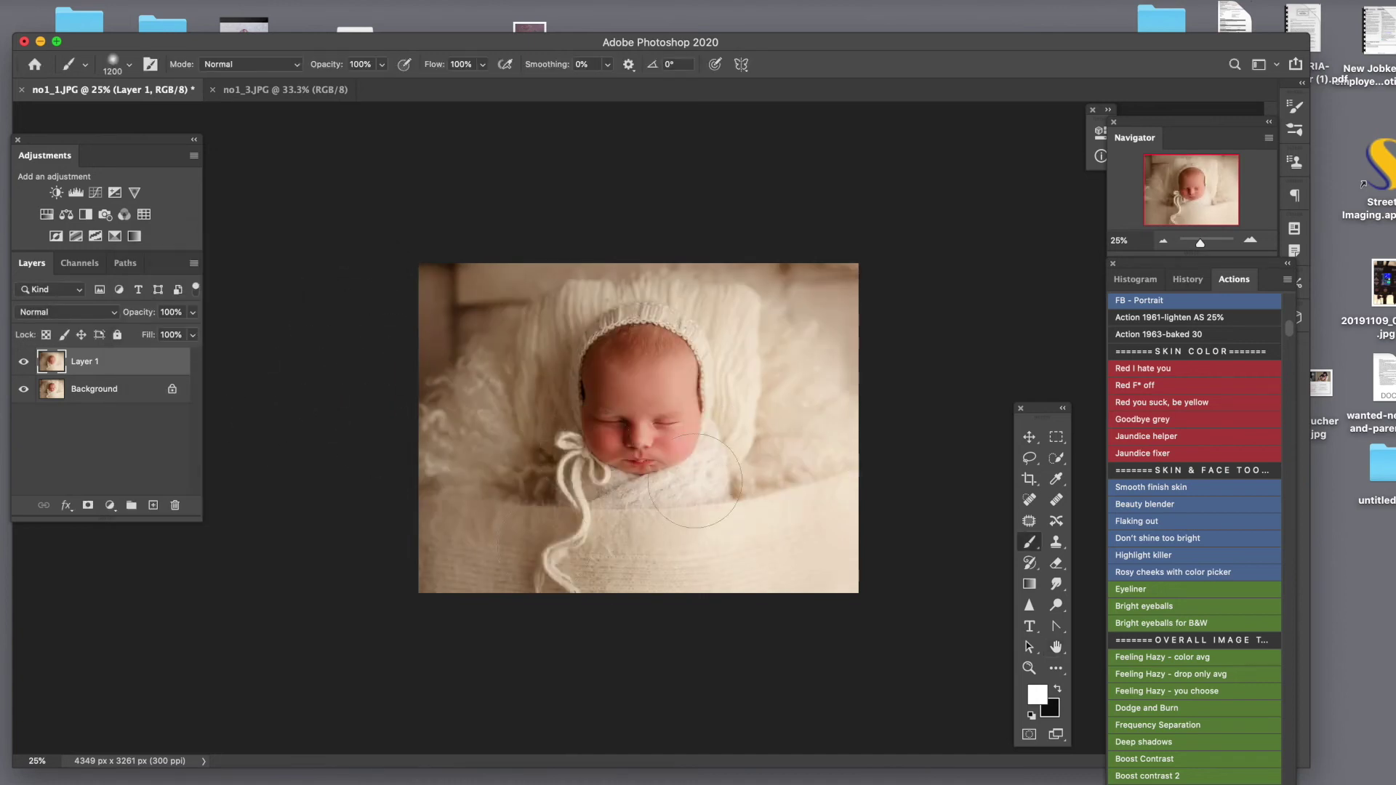
key(BackSpace)
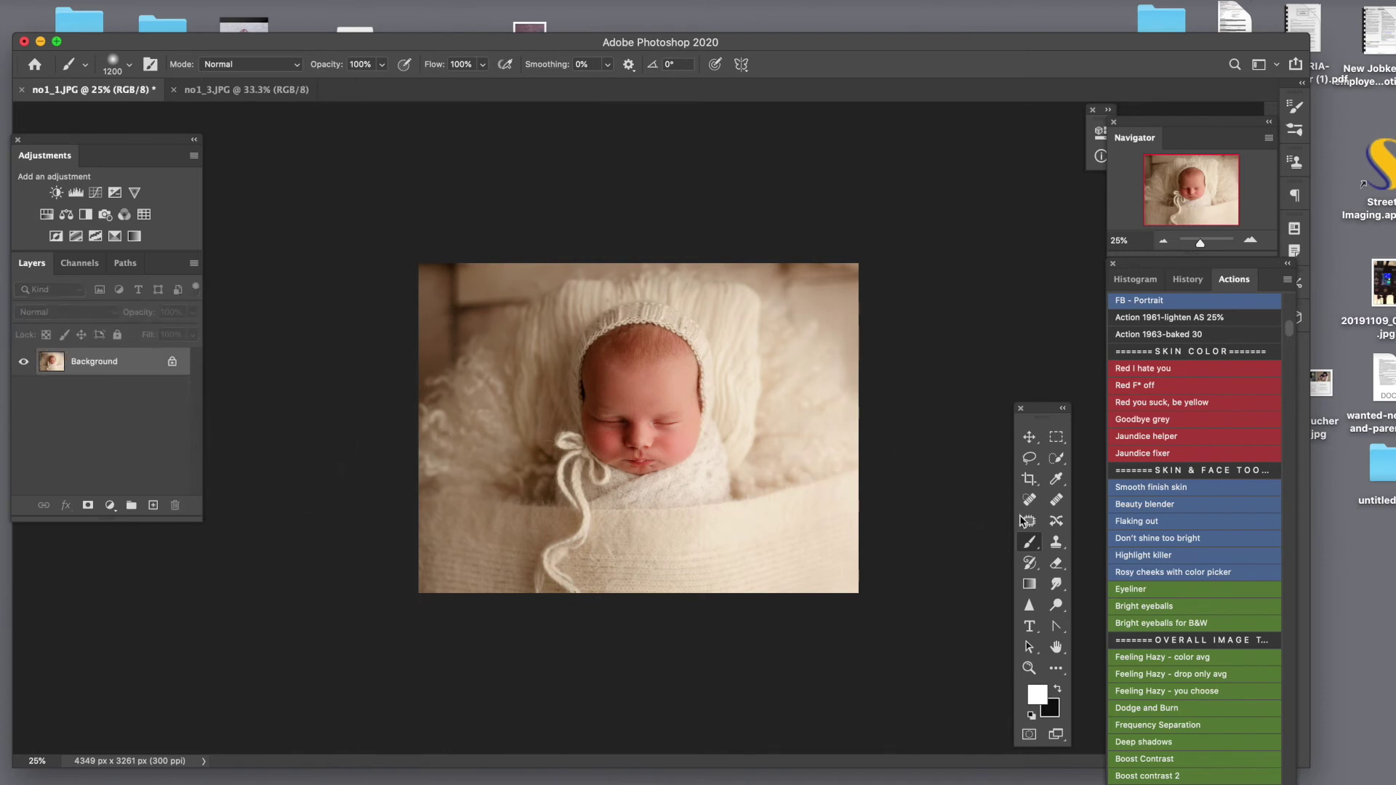
Step: Run the Highlight killer action and paint its mask white with a 700 px brush over the wrap below the baby's chin
click(1150, 557)
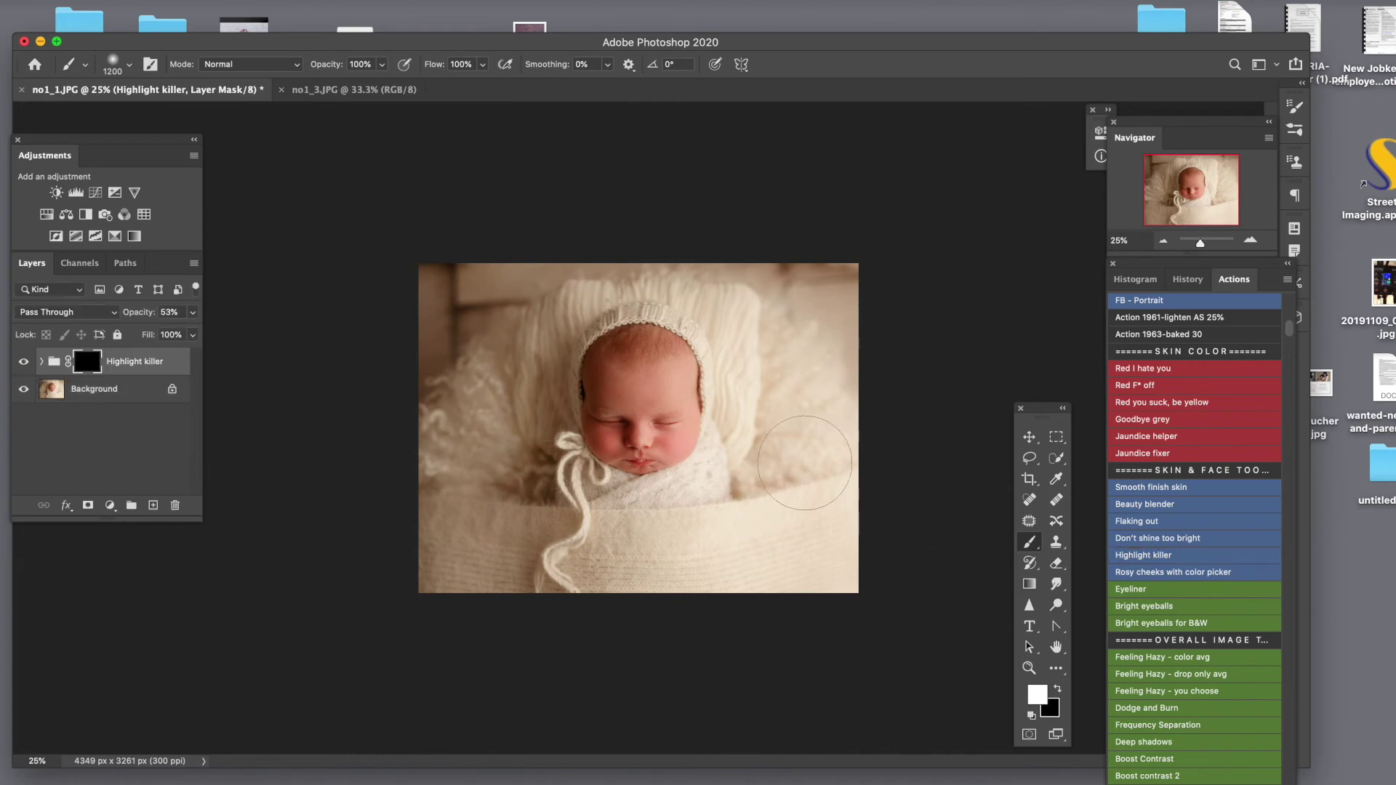
key([)
key([)
key([)
key([)
key([)
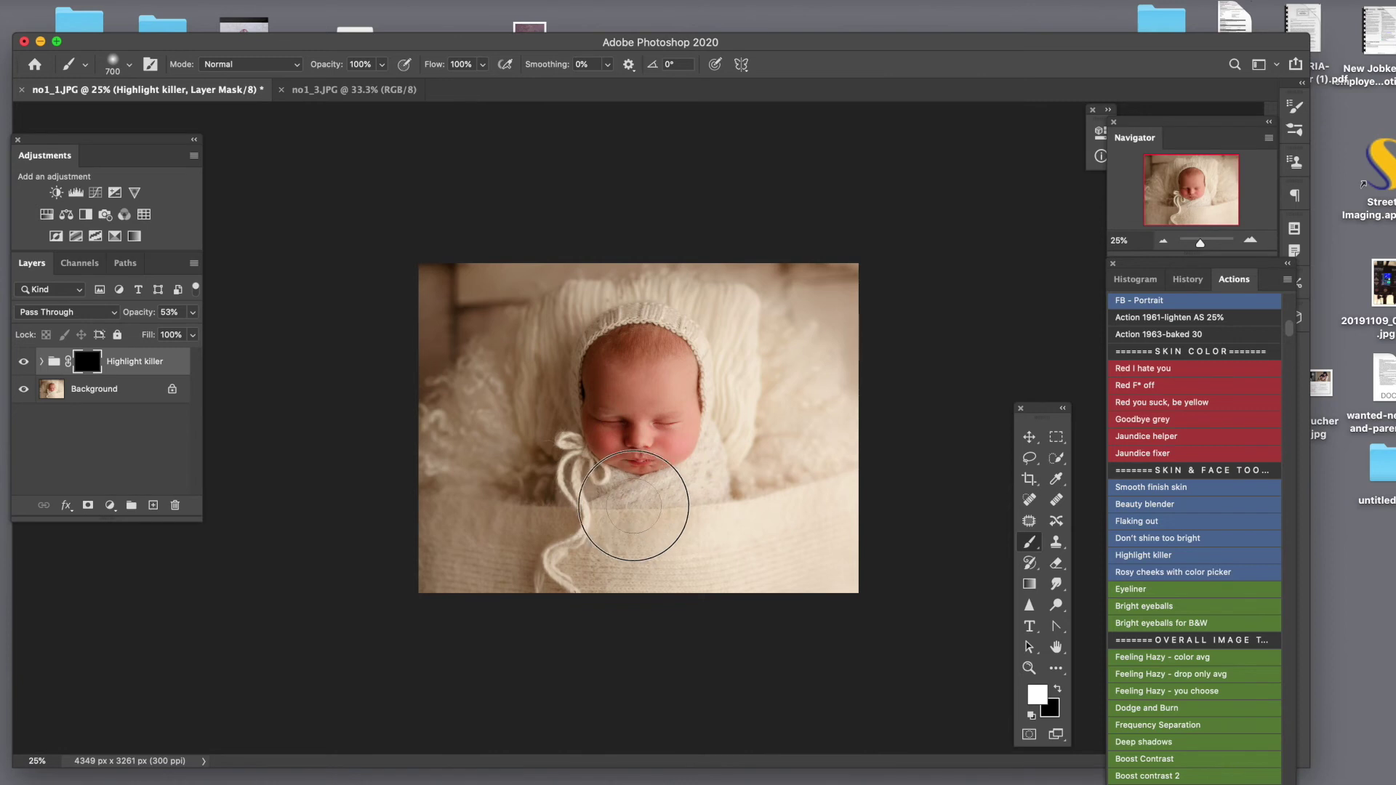
mouse_move(606, 502)
mouse_down()
mouse_move(712, 472)
mouse_move(726, 426)
mouse_move(731, 467)
mouse_move(596, 491)
mouse_up()
Step: Lower the Highlight killer group's opacity to 23%, comparing the photo with the effect hidden and shown
click(193, 312)
drag(157, 333, 144, 333)
click(24, 361)
click(24, 361)
click(23, 362)
click(24, 361)
click(23, 362)
click(23, 362)
click(193, 312)
drag(145, 334, 134, 334)
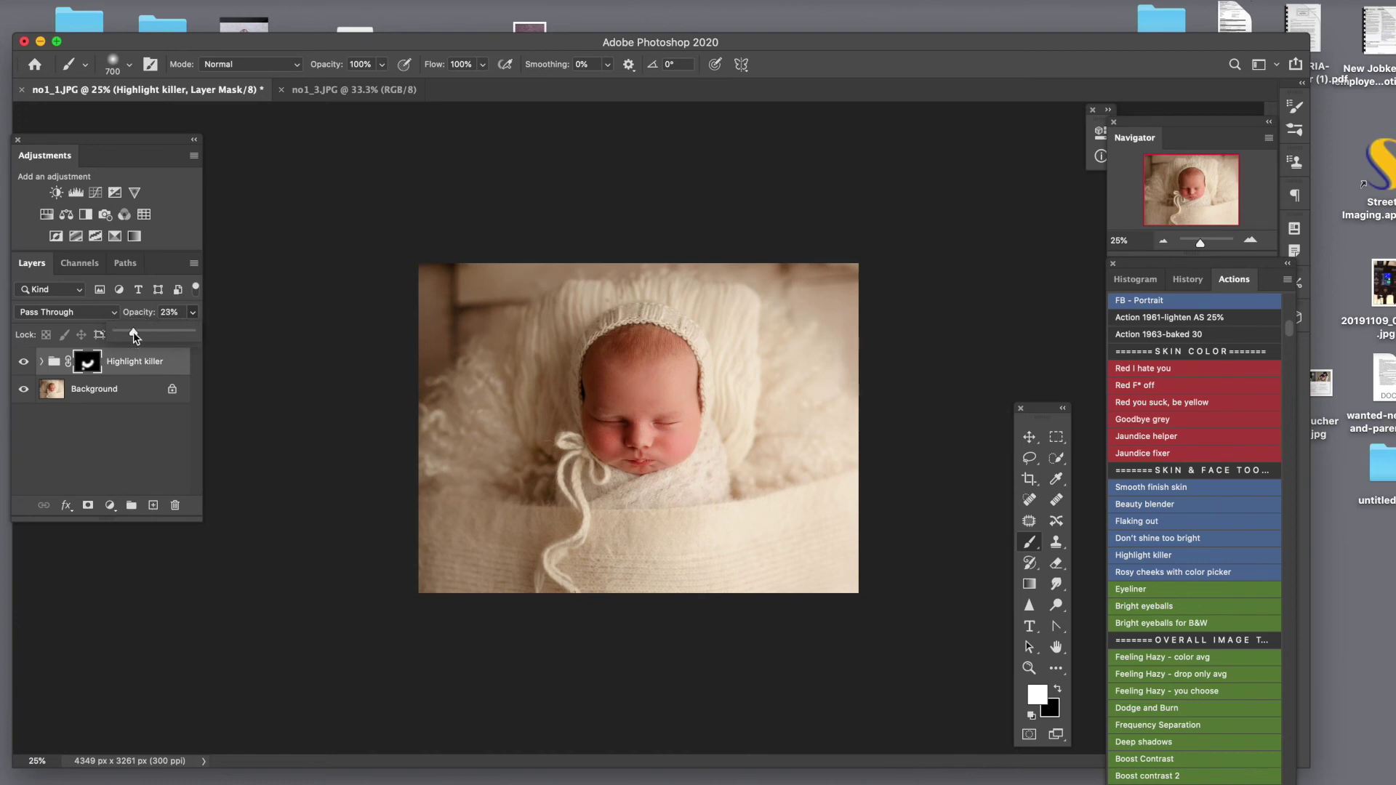
Step: Flatten the Highlight killer group into the background and save the retouched photo
click(23, 373)
key(Delete)
key(ctrl+s)
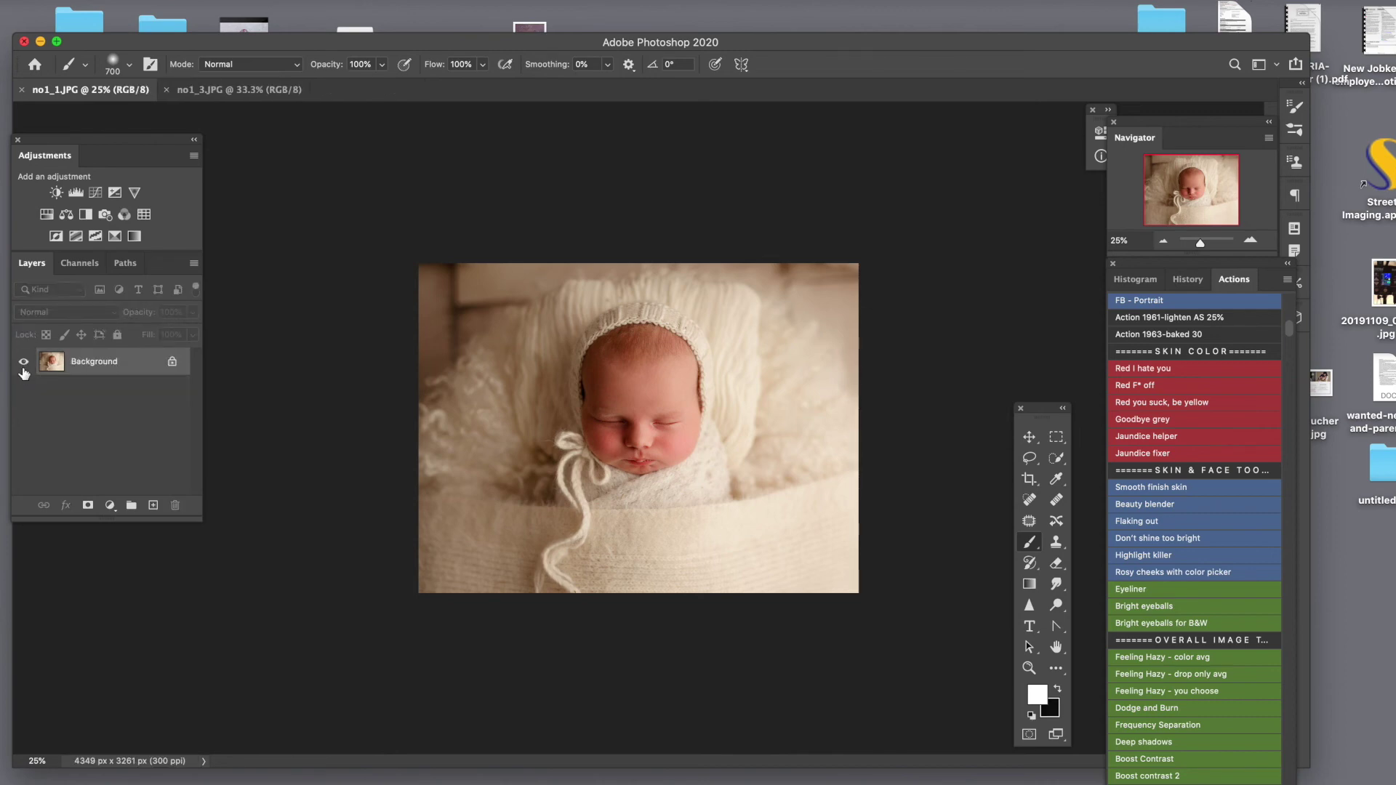